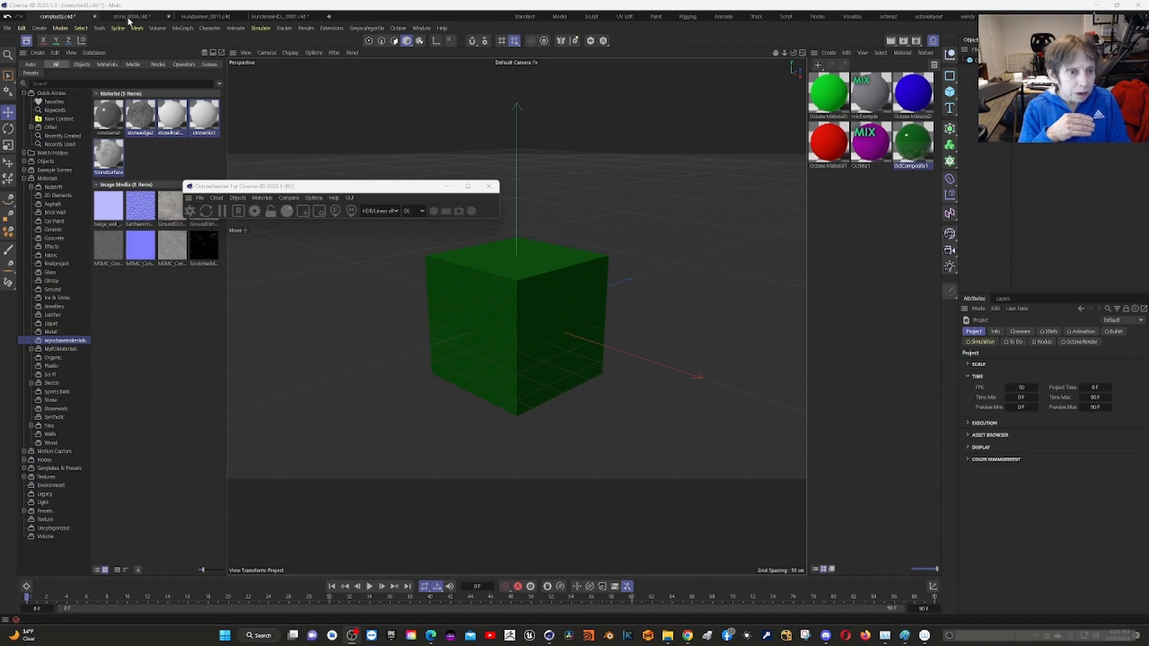
# Switch to the stone_0004 scene and open the stonefinalmix material in an enlarged Octane Node Editor
pyautogui.click(129, 17)
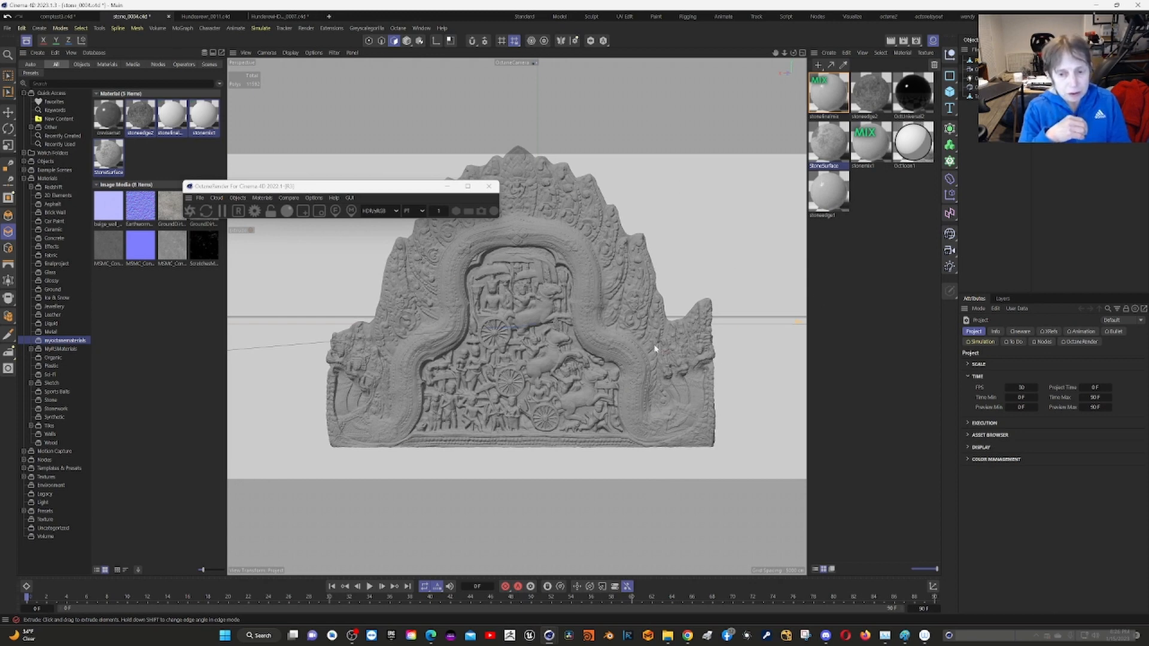
pyautogui.click(829, 94)
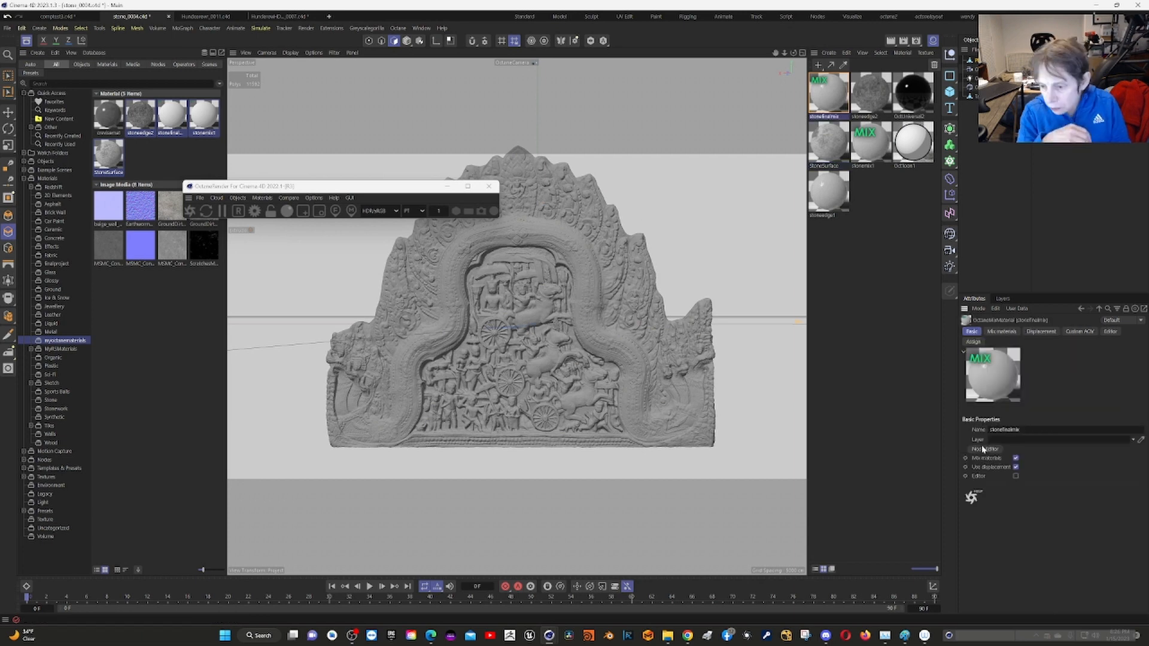
pyautogui.click(985, 449)
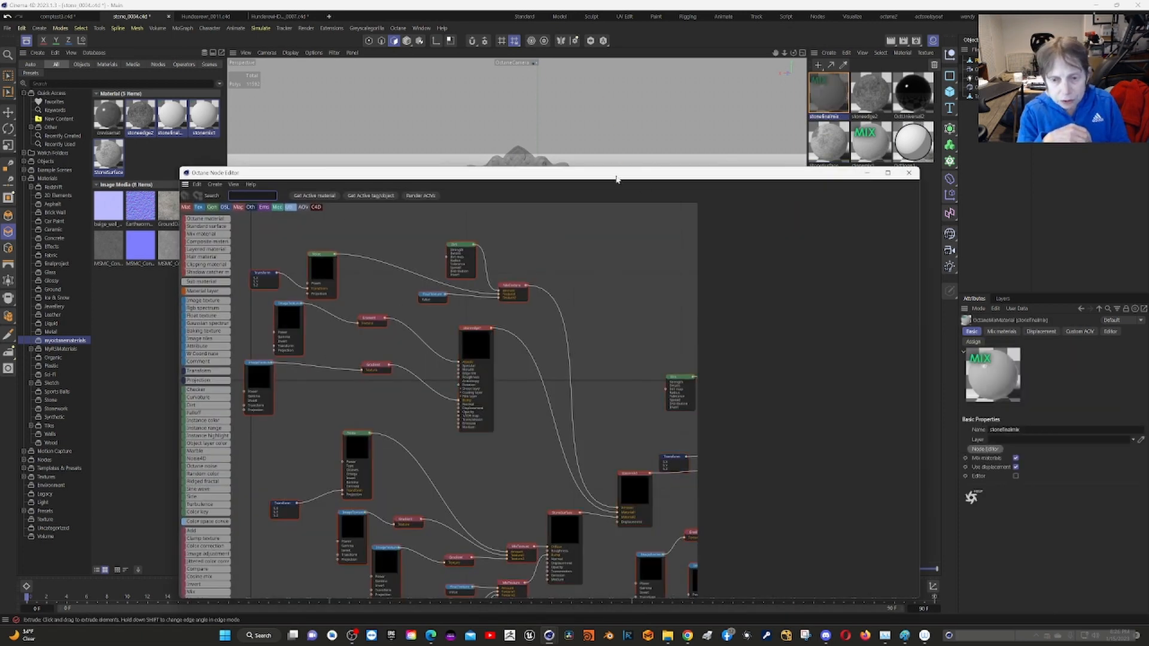
pyautogui.moveTo(615, 177); pyautogui.dragTo(625, 58)
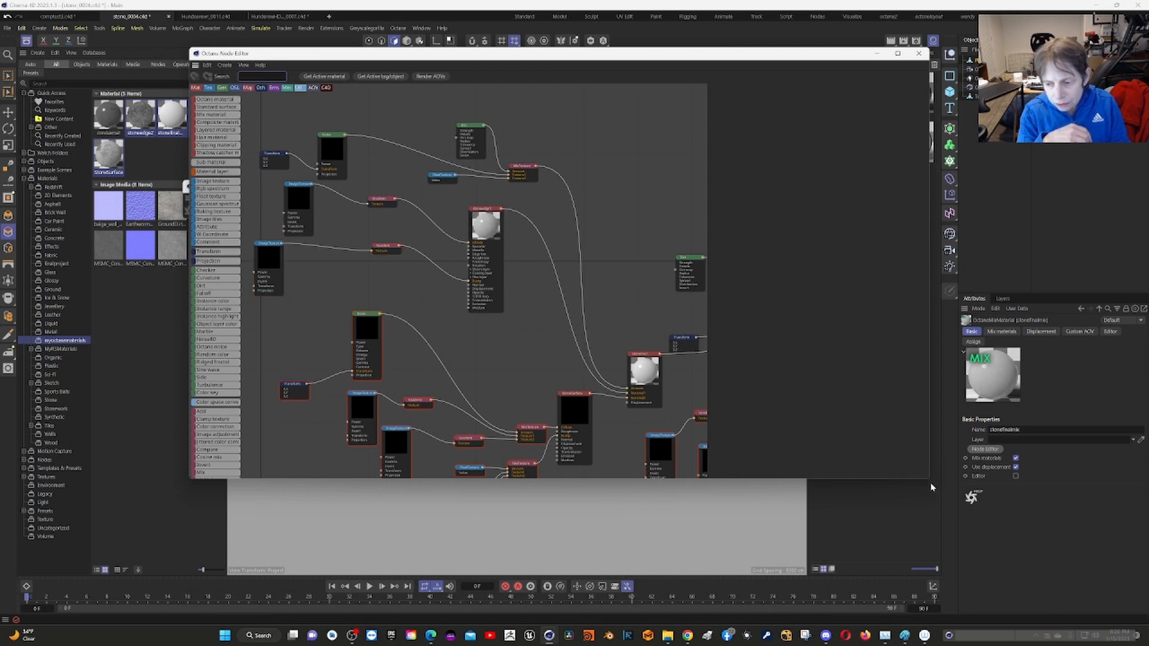
pyautogui.moveTo(930, 479); pyautogui.dragTo(1145, 582)
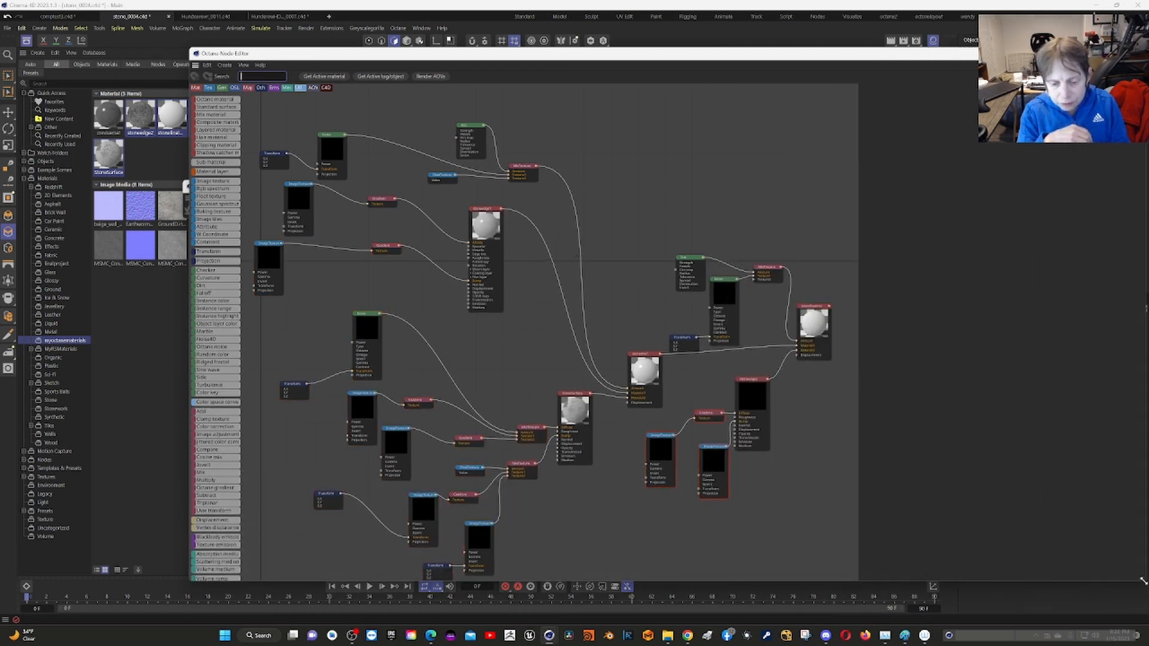
pyautogui.click(625, 513)
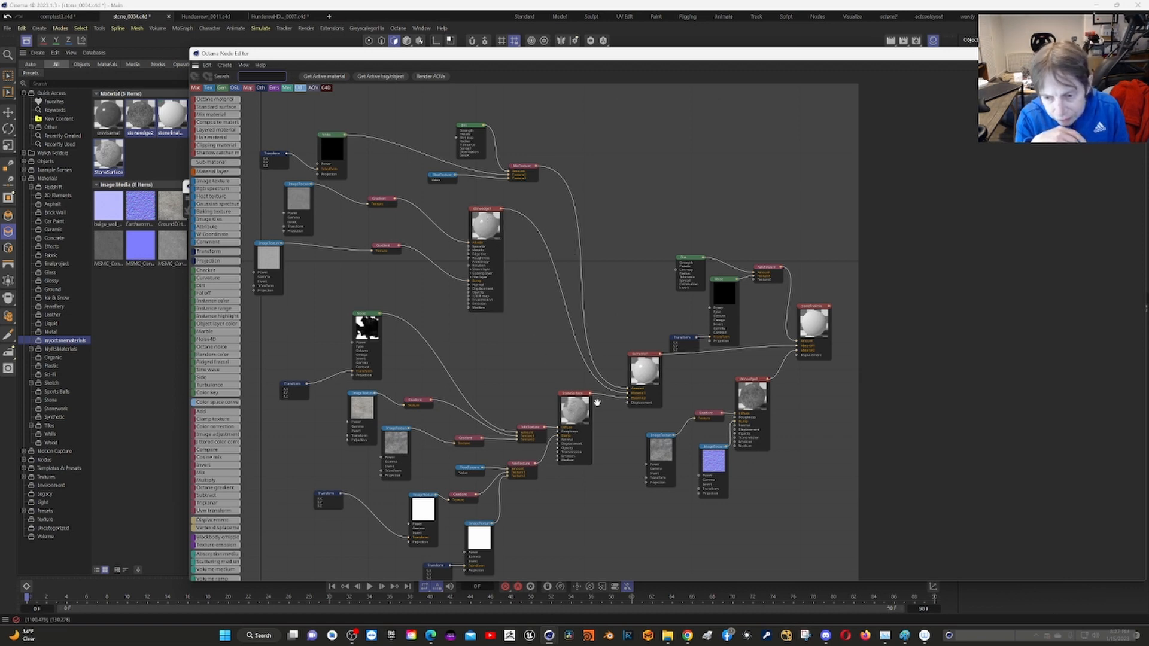
# Inspect the stoneedge2, stonefinalmix and albedo Gradient nodes, and move the stonemix1 node closer to the StoneSurface node
pyautogui.click(762, 390)
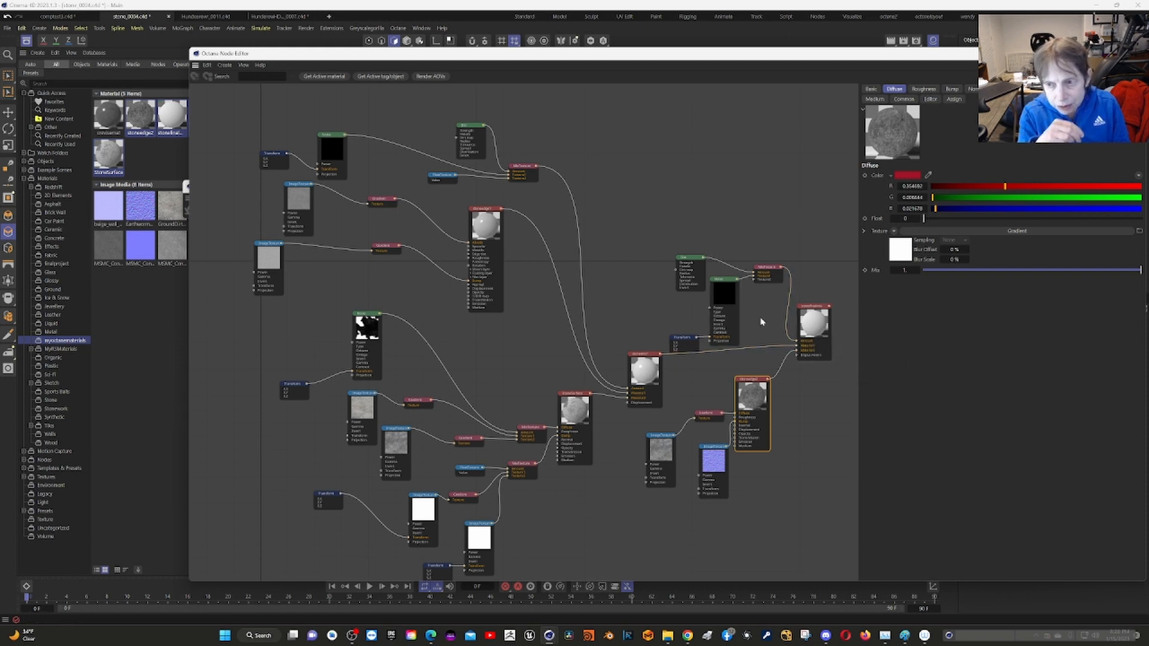
pyautogui.click(815, 323)
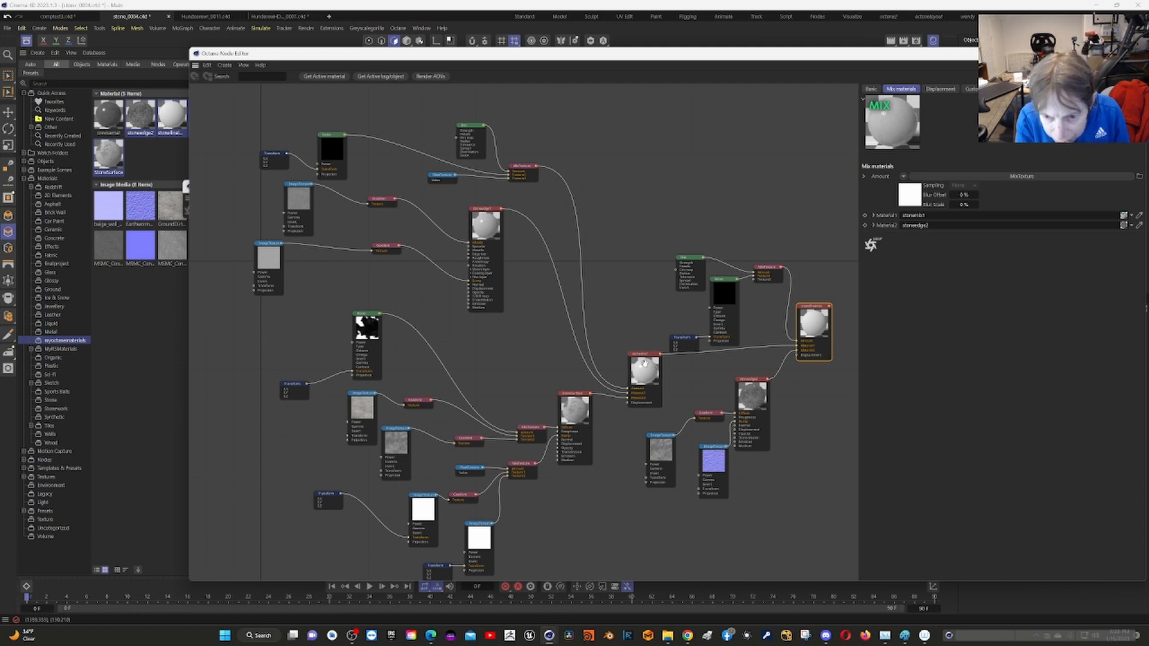
pyautogui.moveTo(637, 355); pyautogui.dragTo(612, 318)
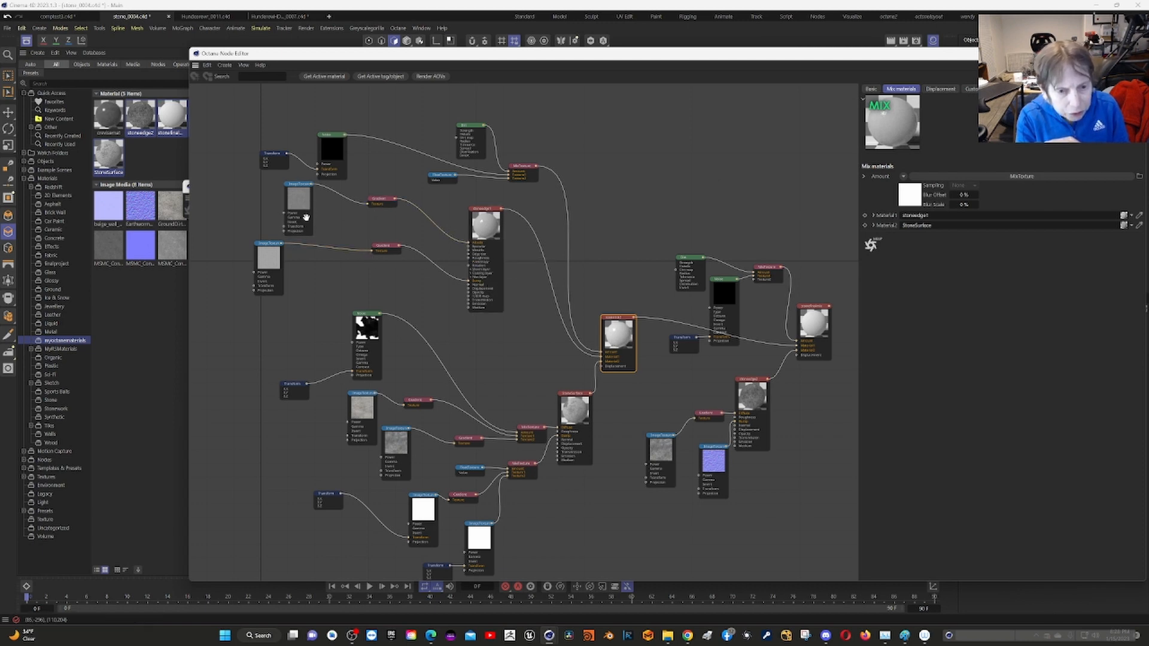
pyautogui.click(384, 205)
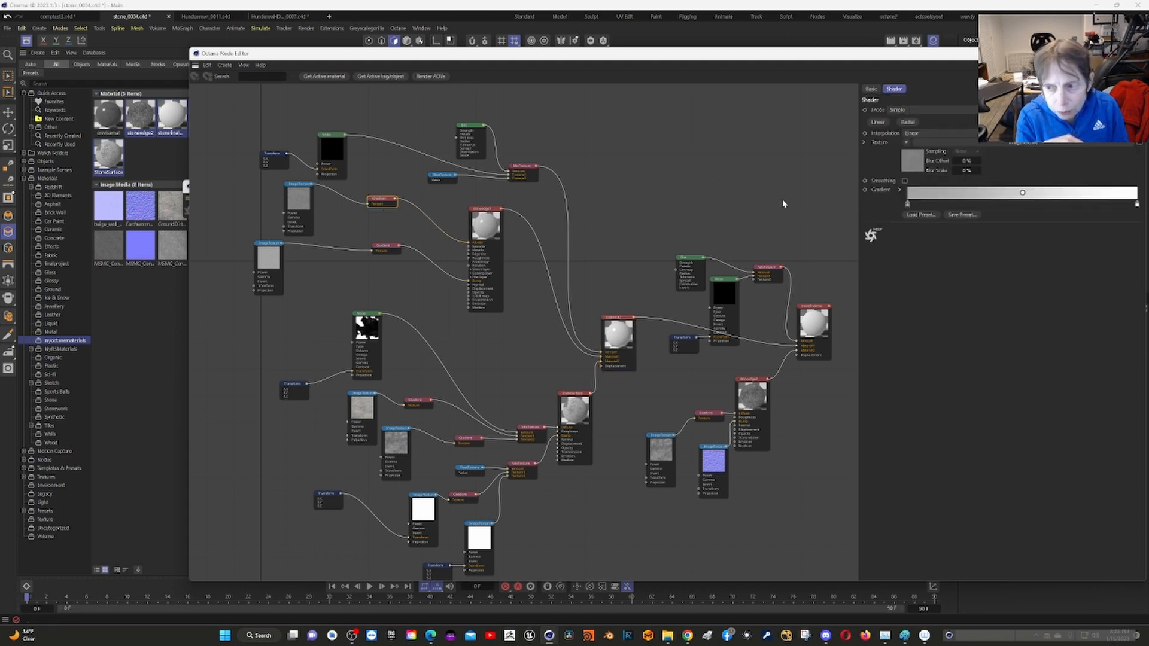
# Add a Texture Projection node set to Box and feed it to the image textures of stoneedge1
pyautogui.click(282, 232)
pyautogui.moveTo(283, 231); pyautogui.dragTo(258, 217)
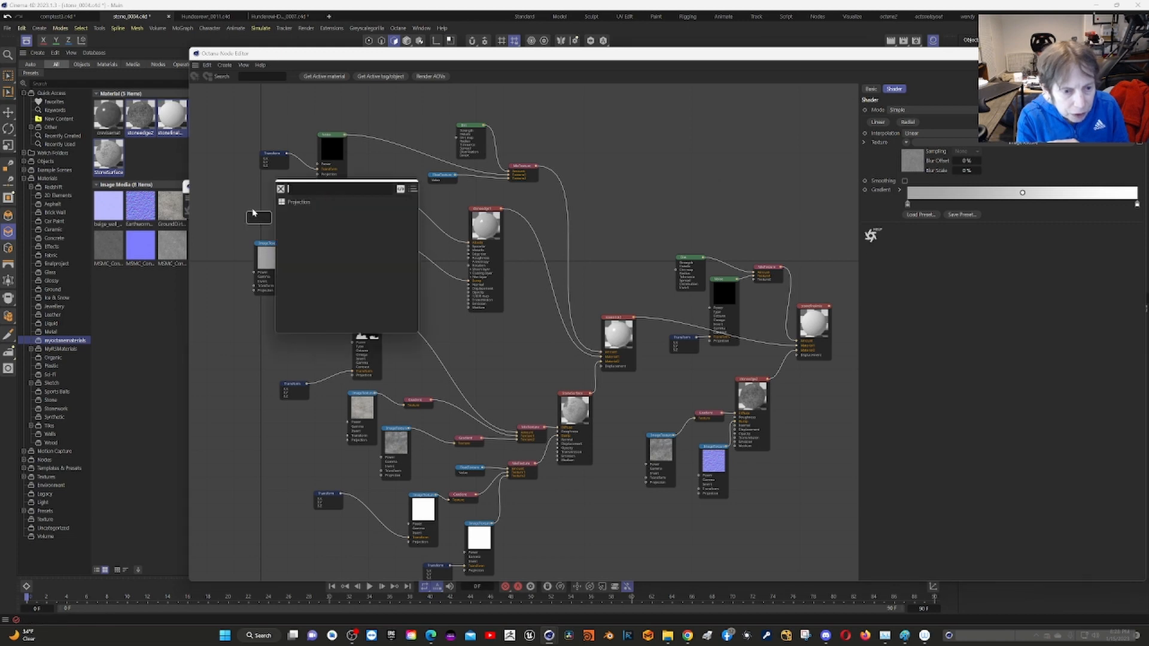
pyautogui.click(294, 203)
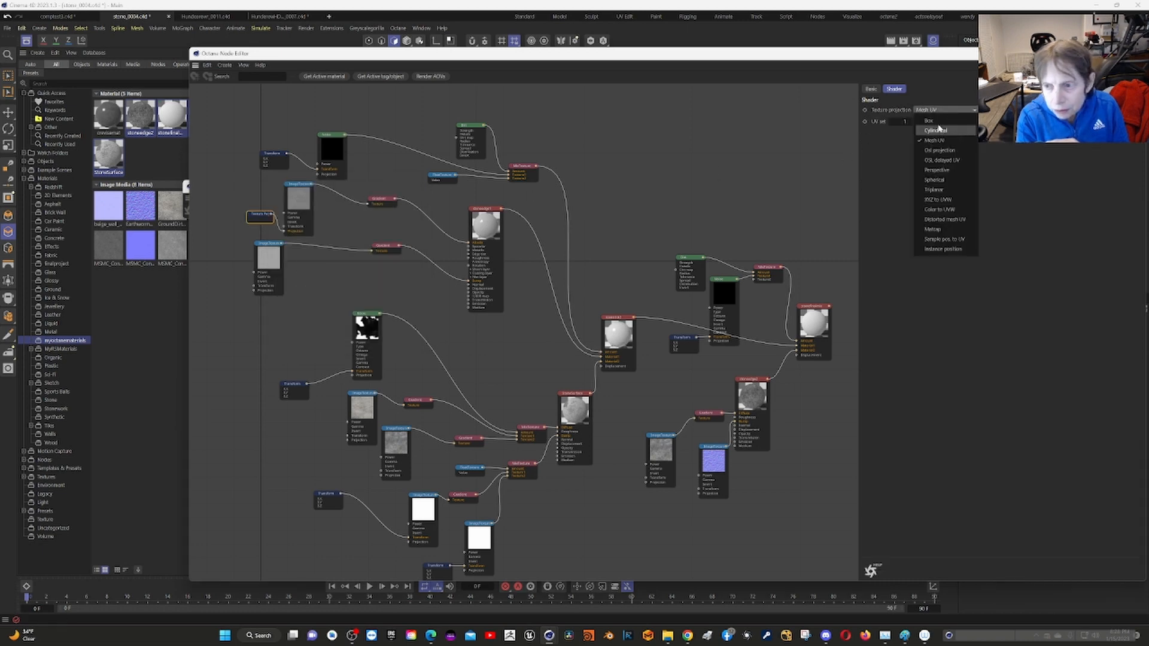
pyautogui.click(931, 120)
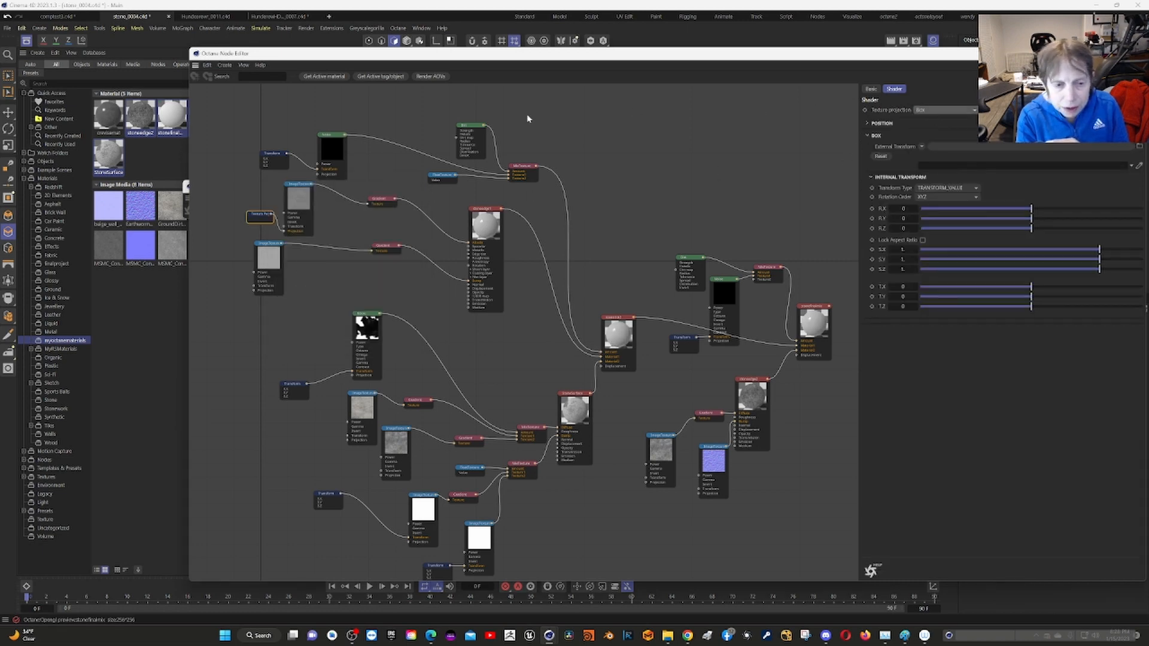
pyautogui.moveTo(264, 228)
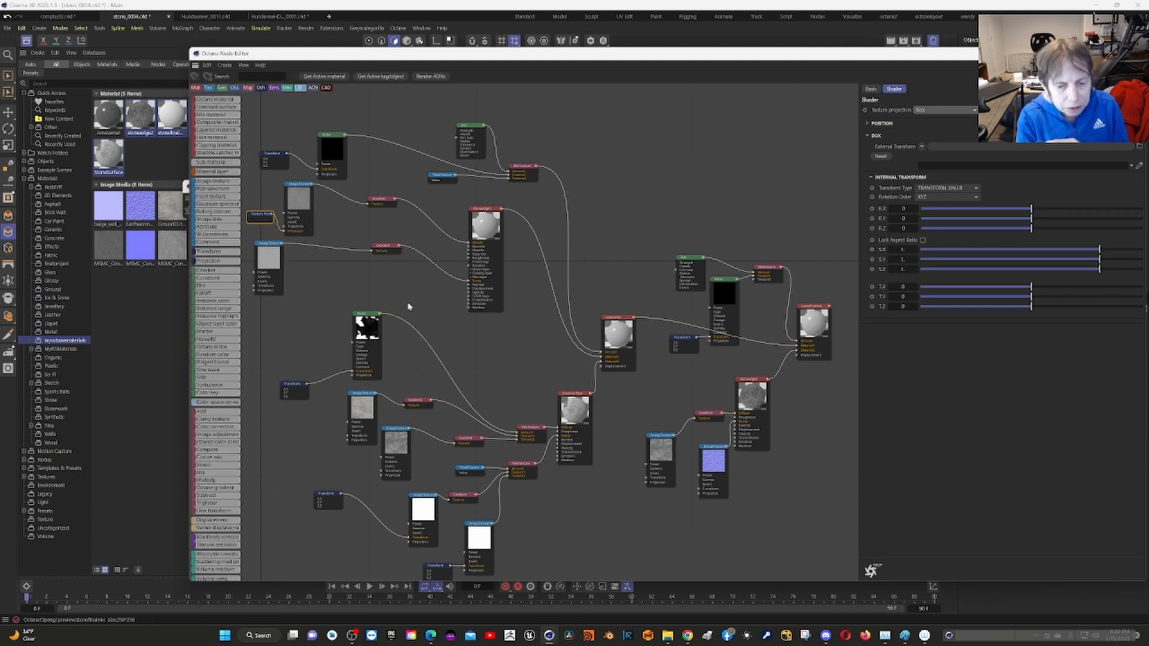
# Examine the node network feeding stonemix1 and the settings of the Dirt node that drives its mix amount
pyautogui.scroll(5, 444, 299)
pyautogui.moveTo(533, 371); pyautogui.dragTo(600, 366, button='middle')
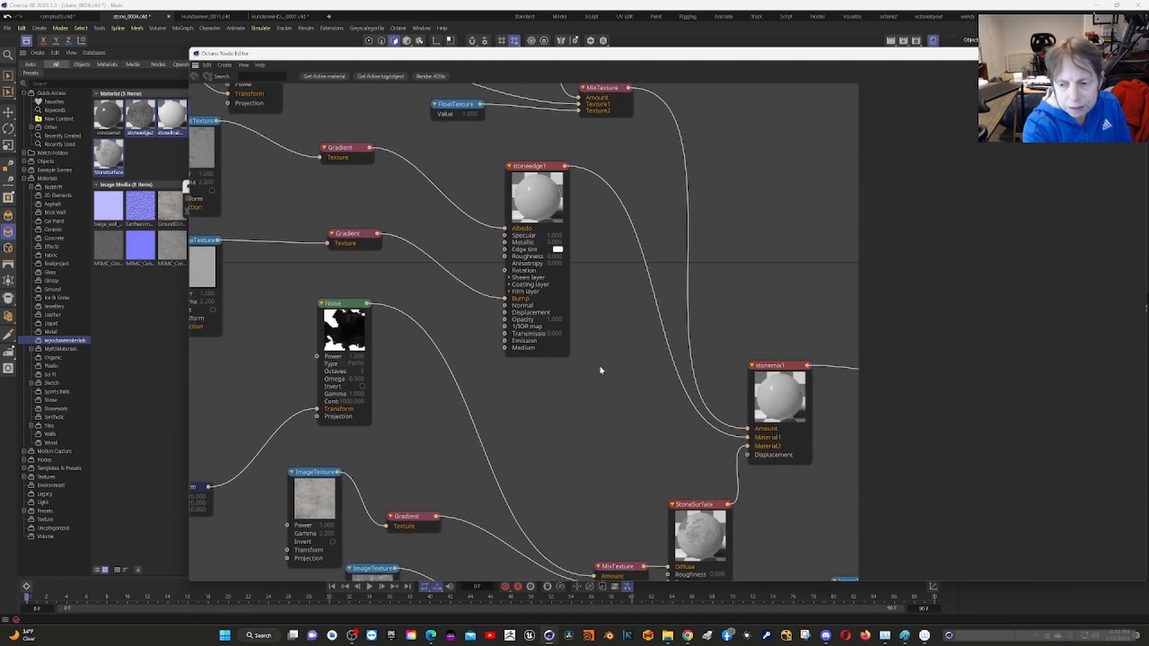
pyautogui.moveTo(623, 438); pyautogui.dragTo(357, 288, button='middle')
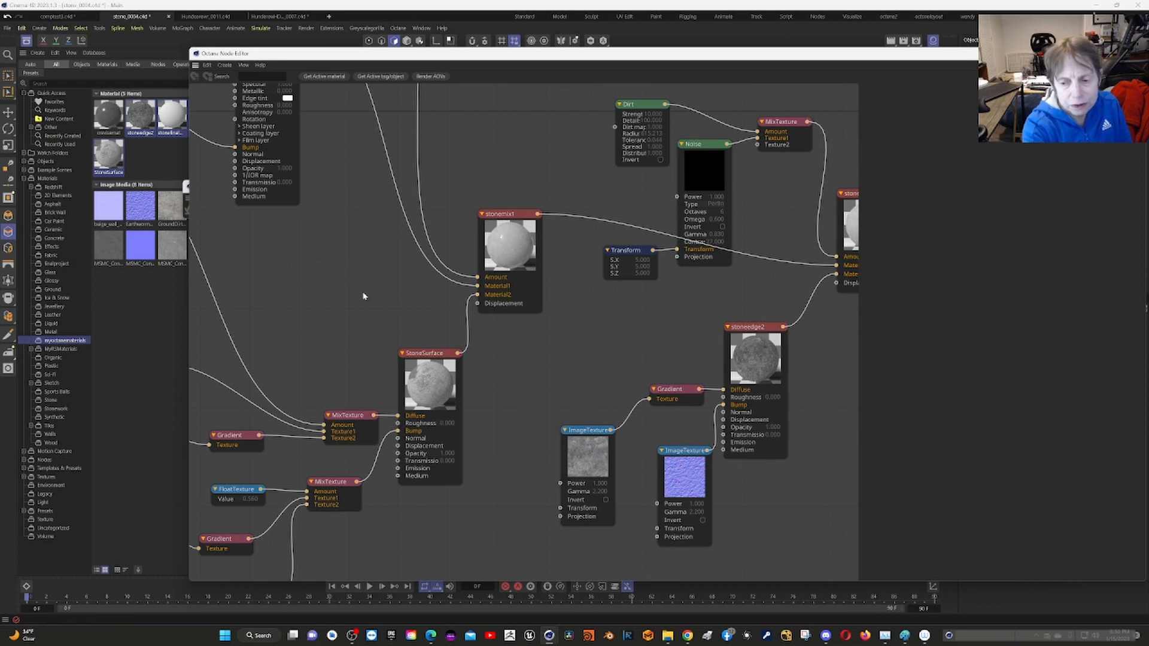
pyautogui.moveTo(368, 297); pyautogui.dragTo(723, 568, button='middle')
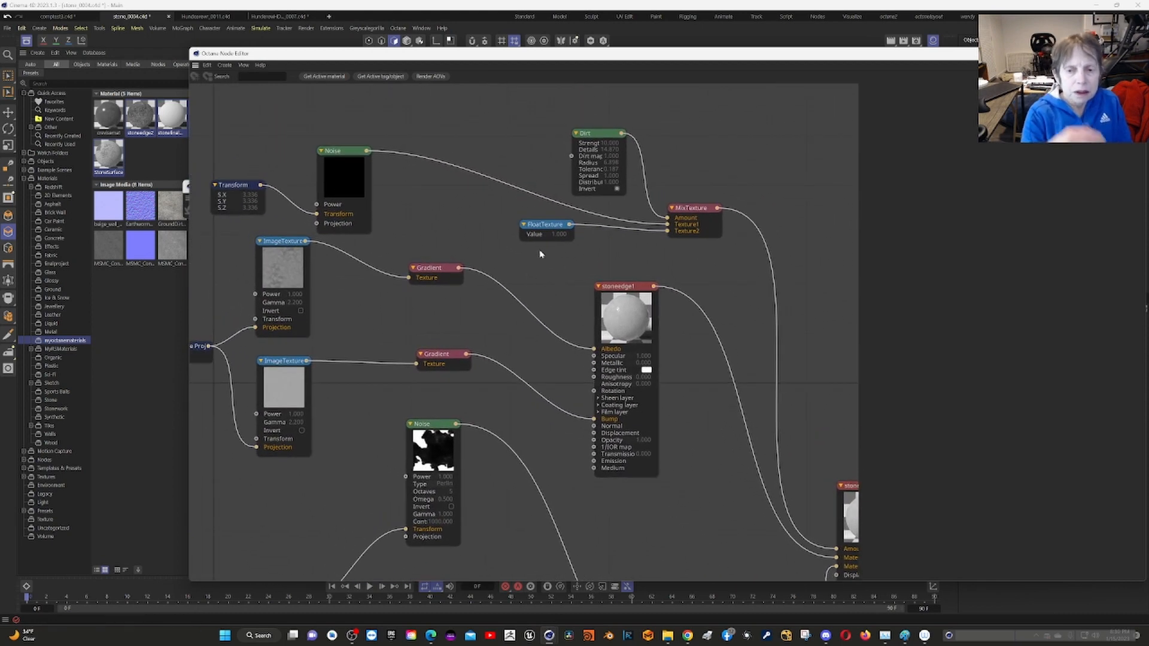
pyautogui.click(596, 141)
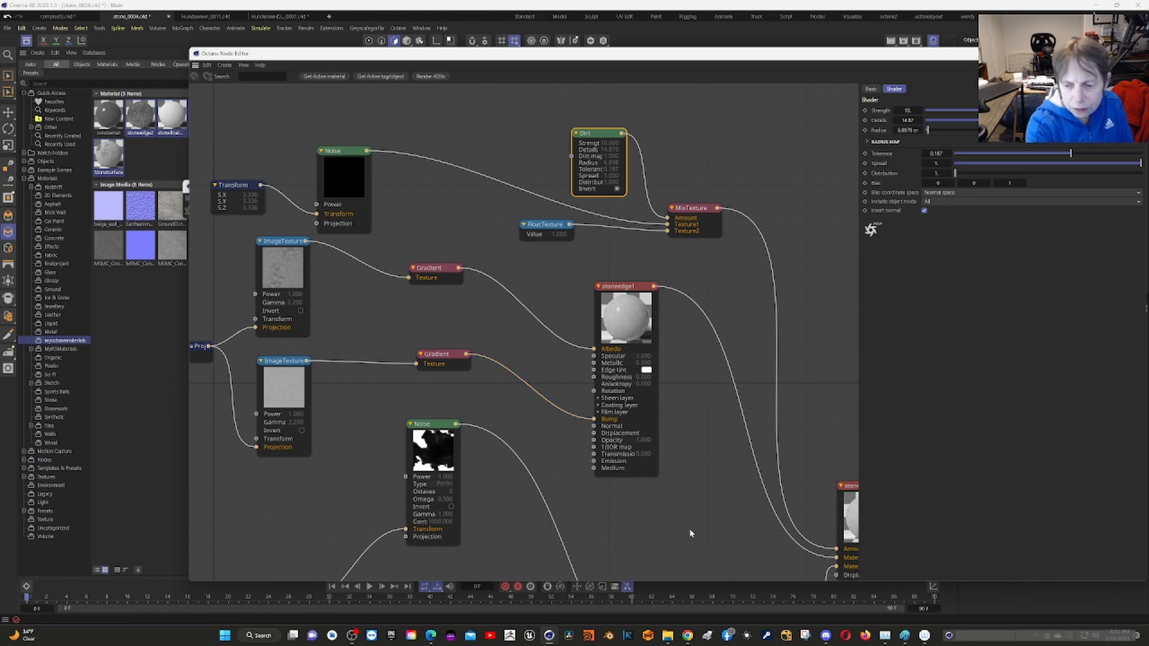
# Examine the Dirt and Noise branch that controls stonefinalmix, and show the two materials it mixes
pyautogui.moveTo(689, 532); pyautogui.dragTo(404, 210, button='middle')
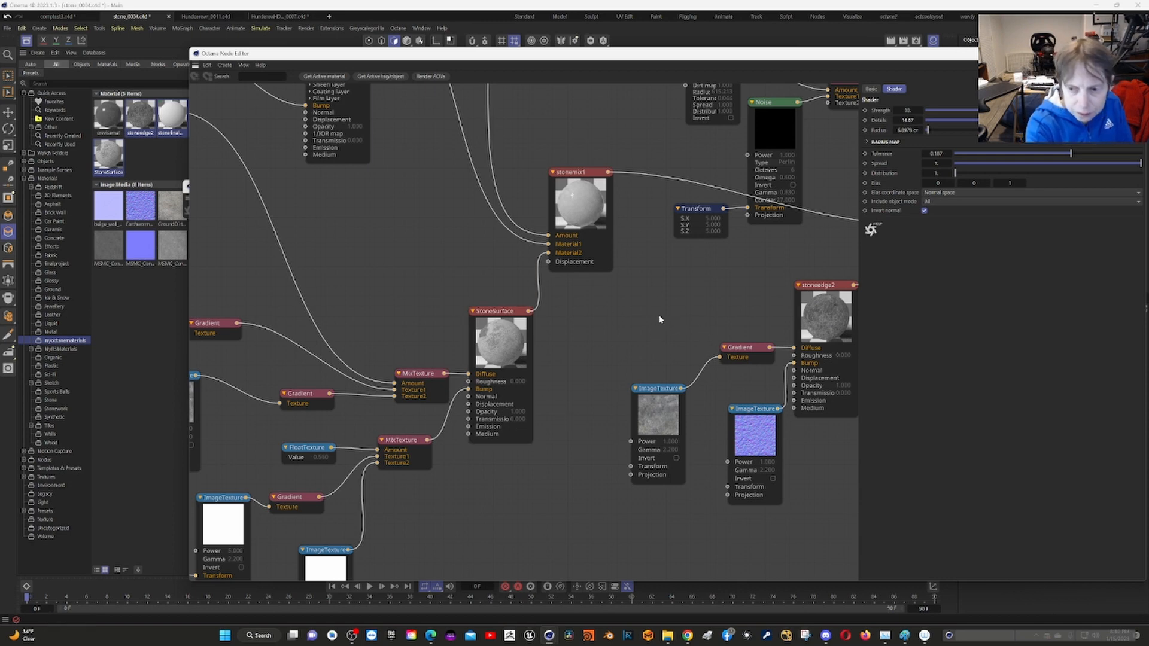
pyautogui.moveTo(661, 319); pyautogui.dragTo(523, 441, button='middle')
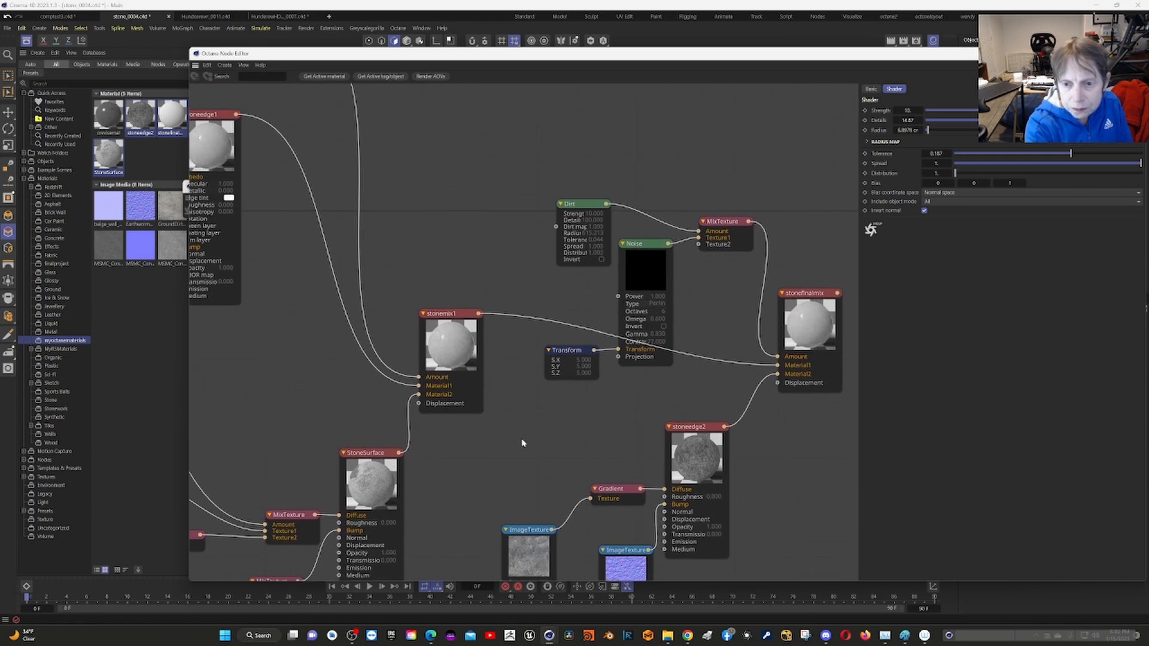
pyautogui.click(573, 204)
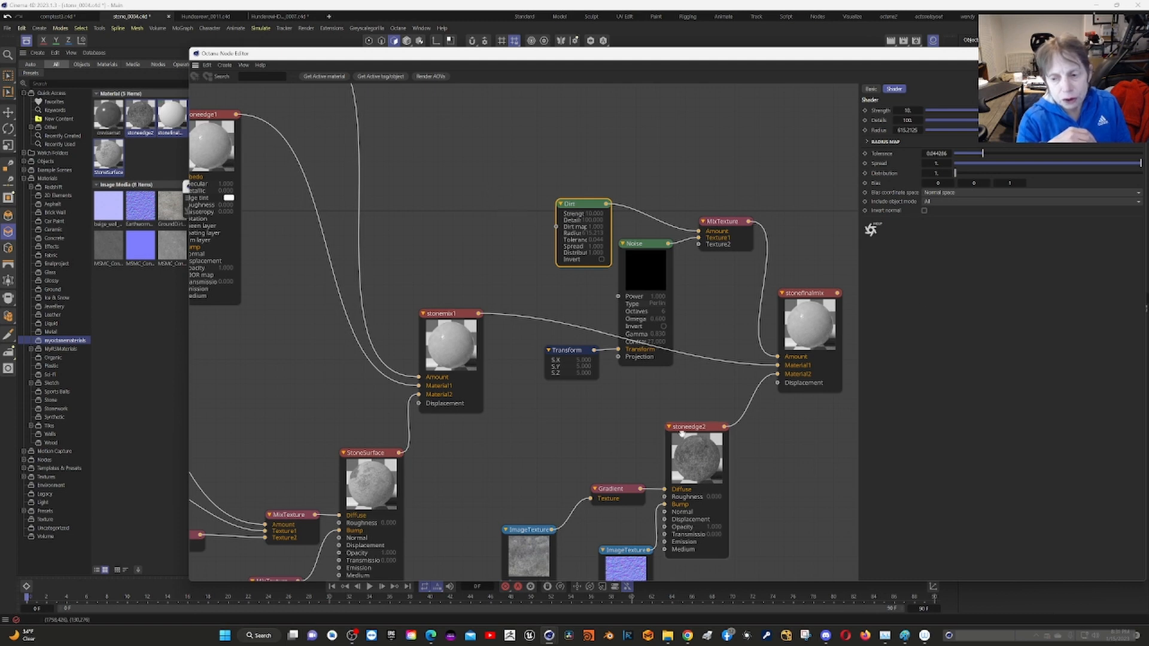
pyautogui.moveTo(190, 366)
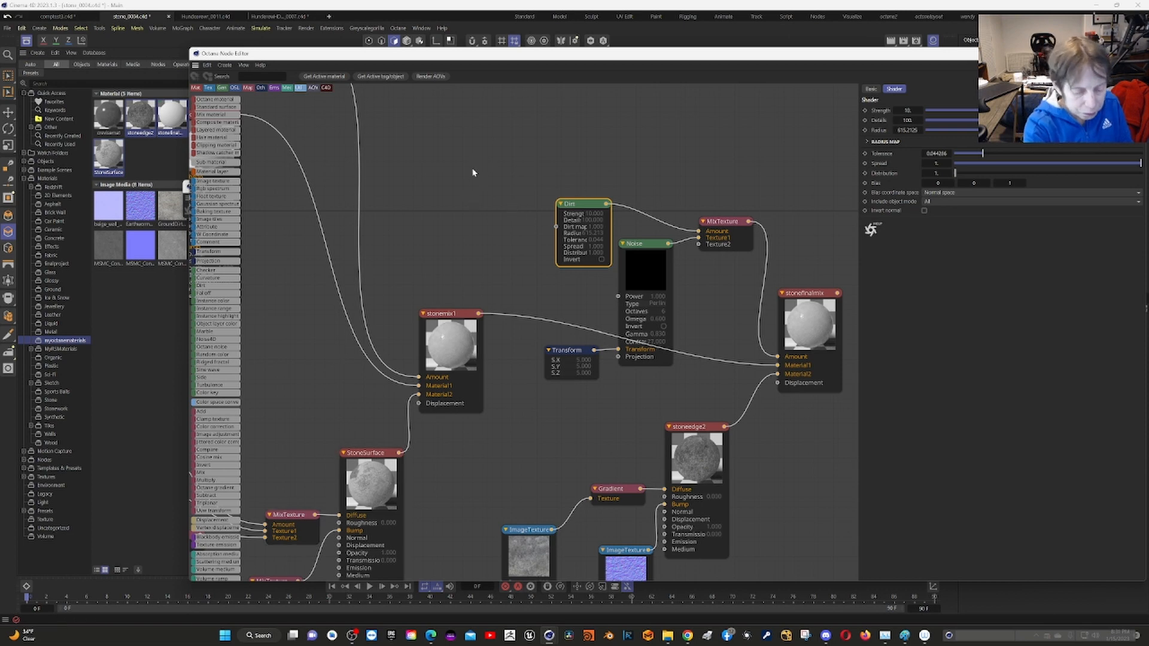
pyautogui.moveTo(458, 167); pyautogui.dragTo(372, 164, button='middle')
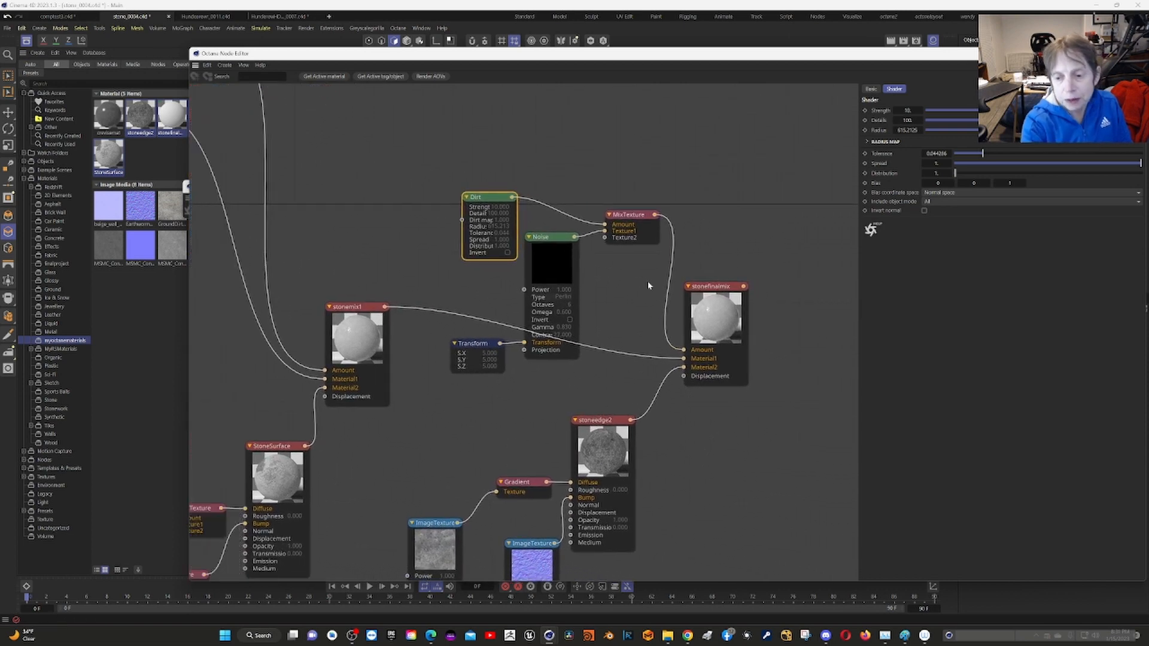
pyautogui.click(716, 318)
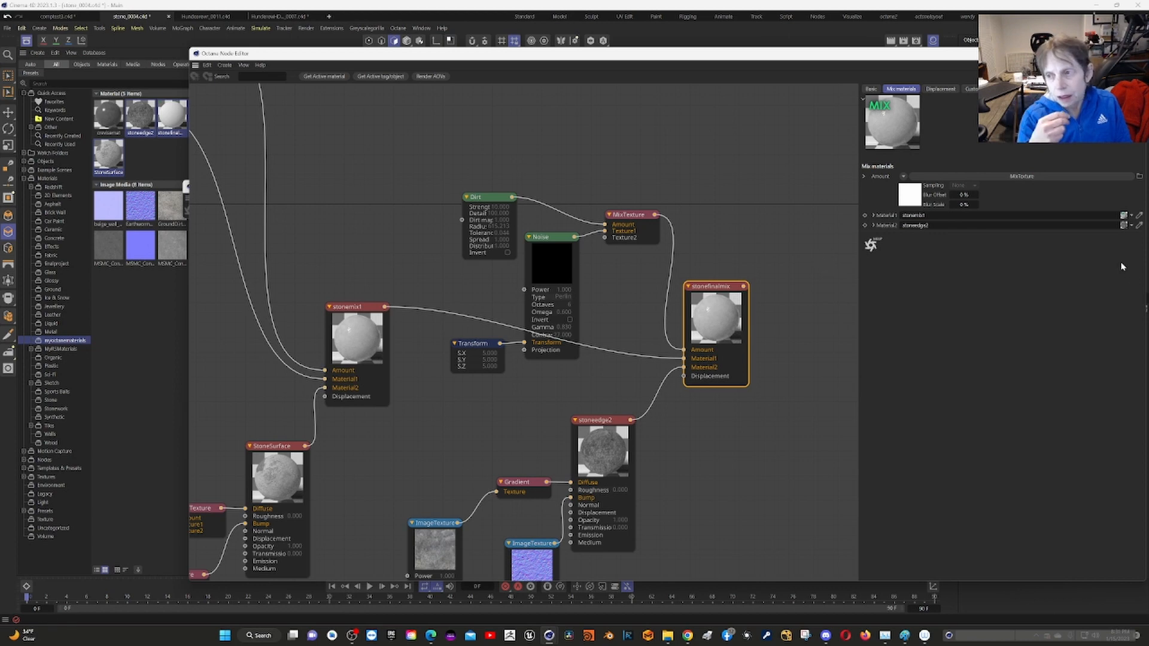
# Close the Node Editor, show the relief's stonefinalmix material tag, and preview the relief in the Octane Live Viewer
pyautogui.click(1136, 54)
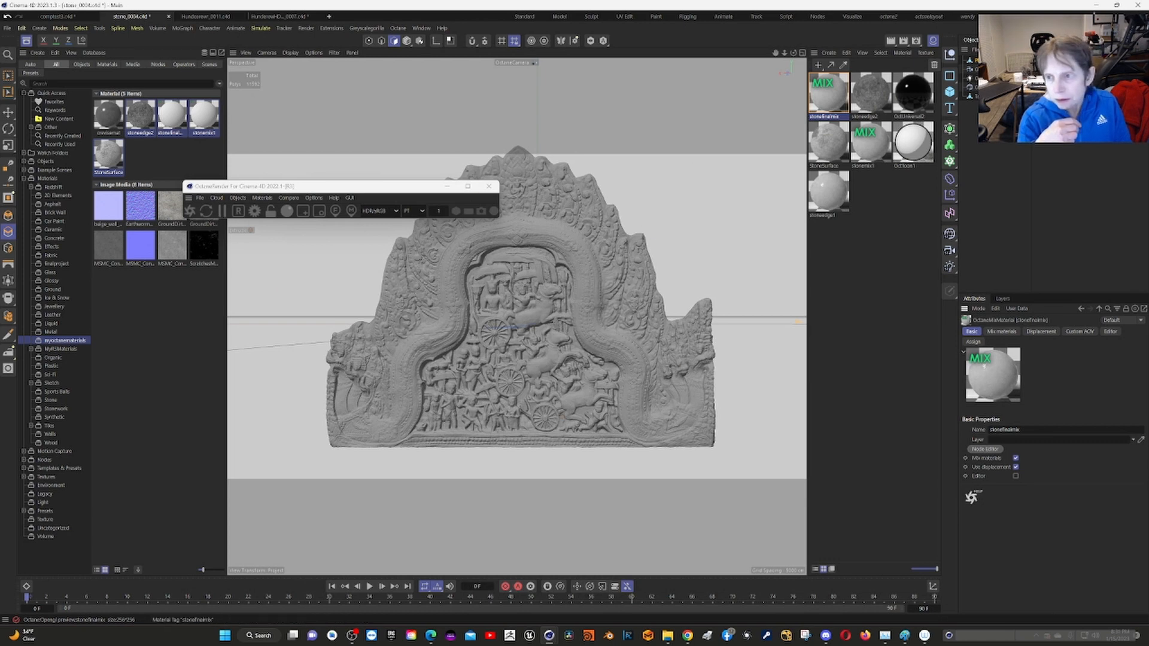
pyautogui.click(1067, 60)
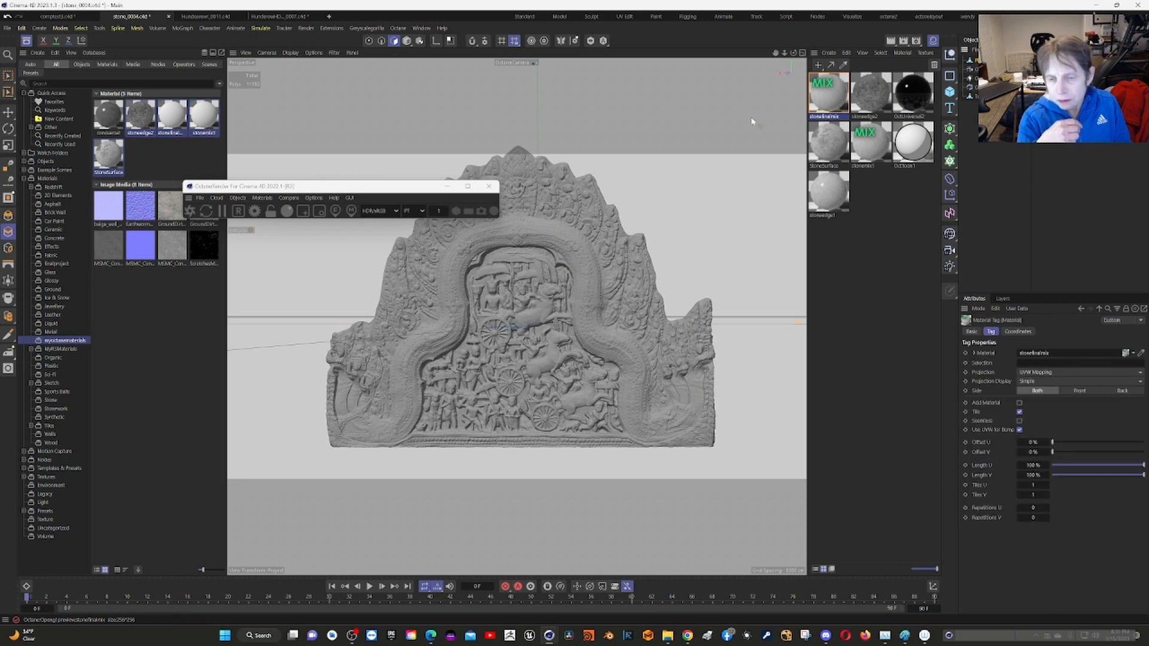
pyautogui.click(190, 210)
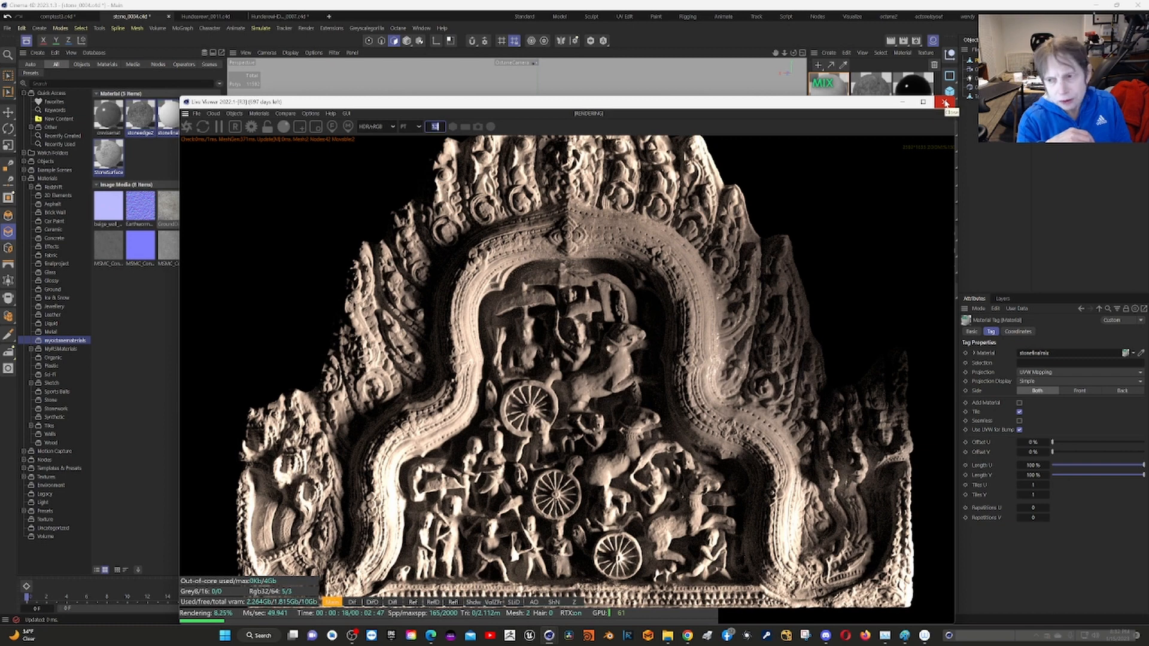
pyautogui.click(945, 103)
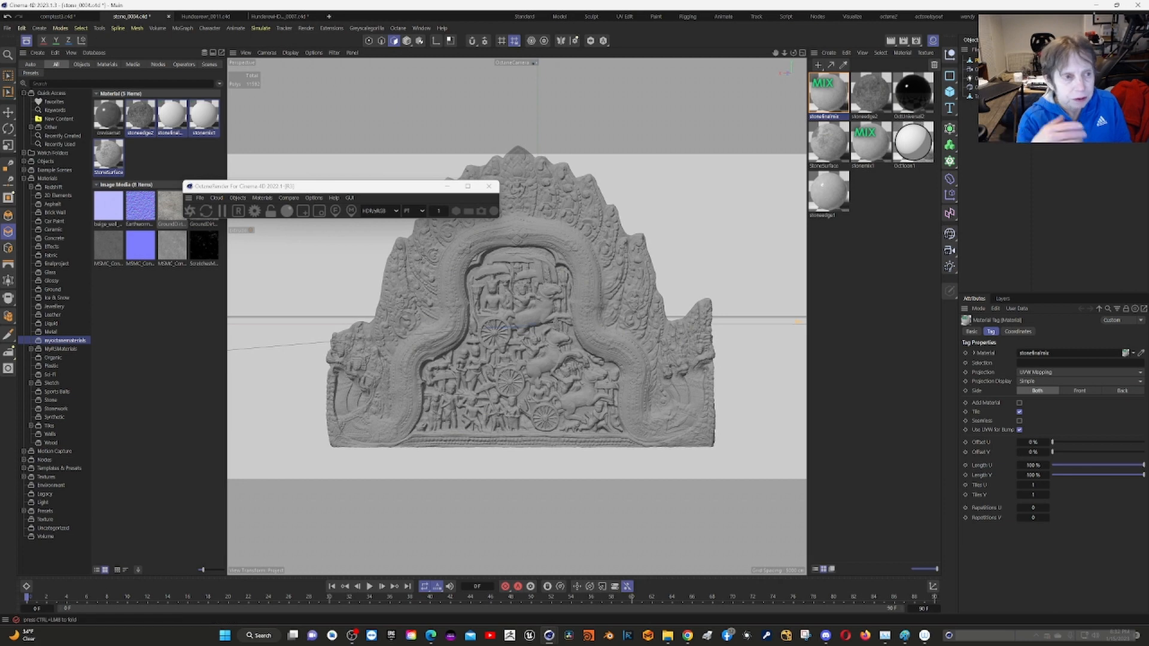
# Switch to the dog sculpture scene, preview its marble render in the Octane Live Viewer, and close the viewer
pyautogui.click(63, 19)
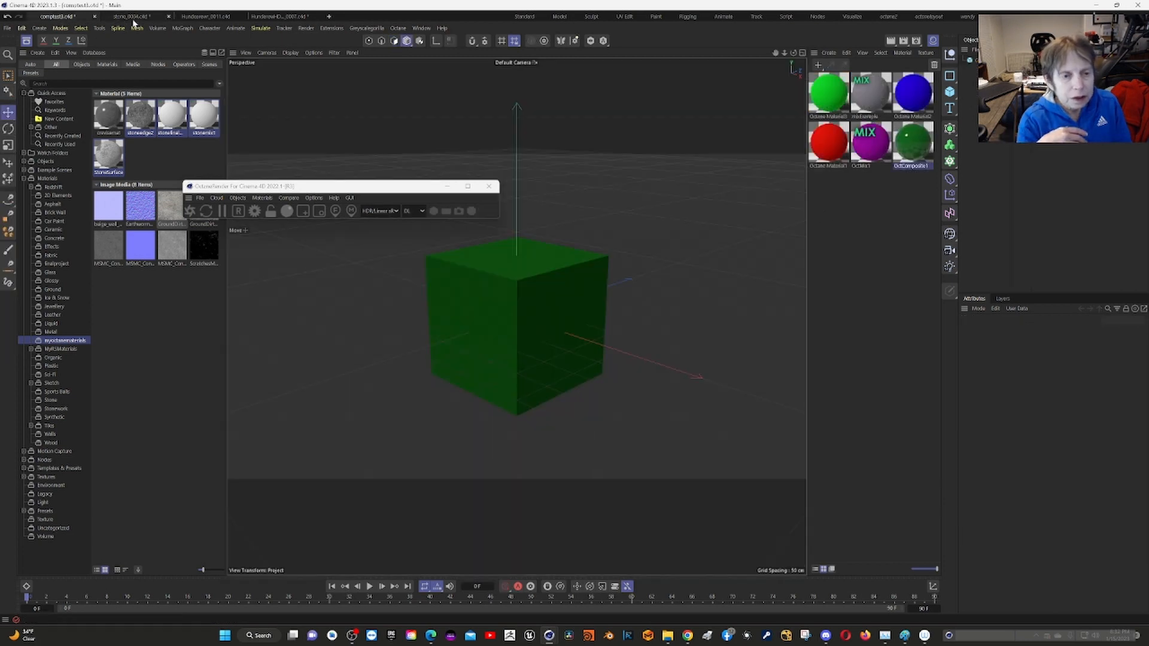
pyautogui.click(263, 17)
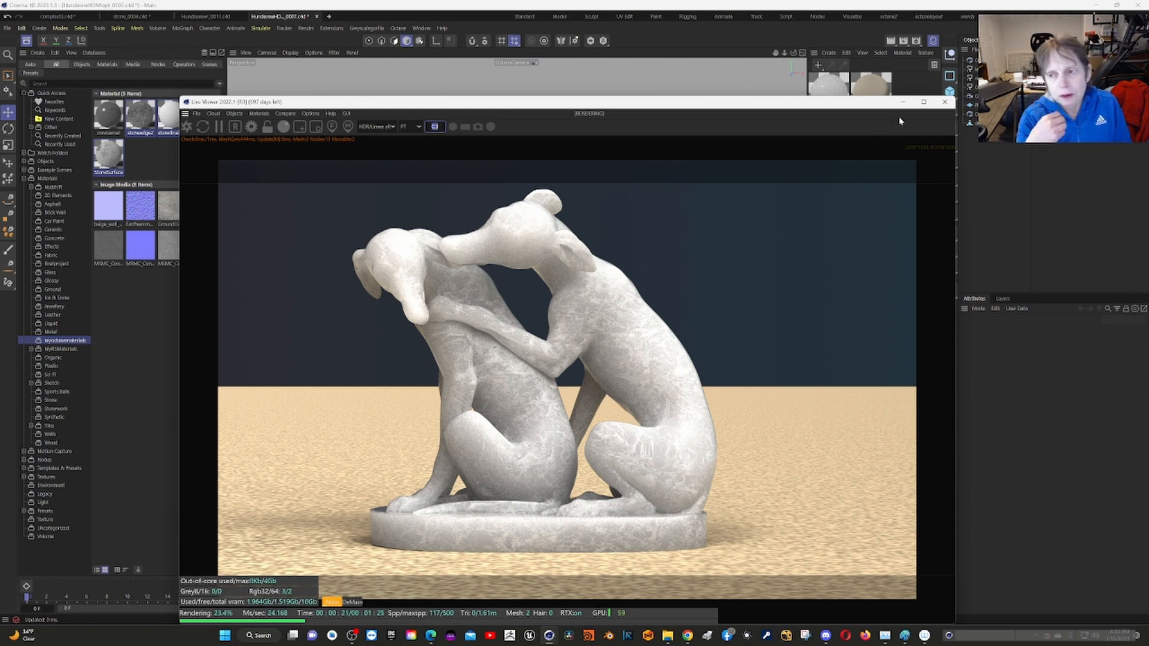
pyautogui.click(943, 103)
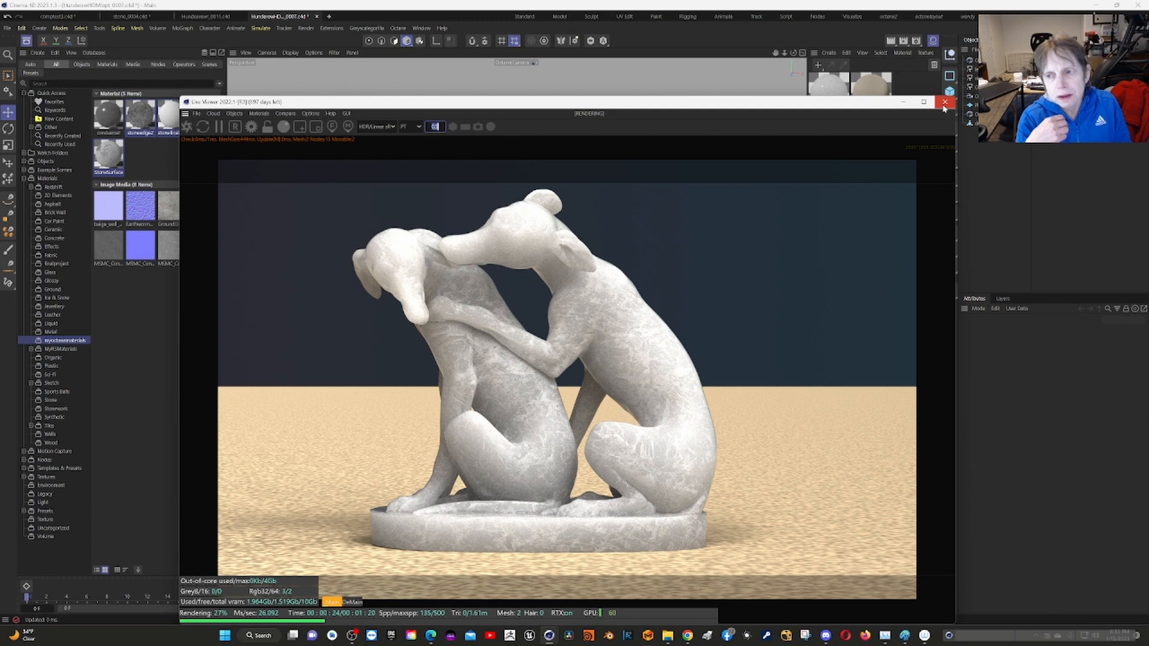
# Open the marble material in the Octane Node Editor and show the settings of its Scattering Medium node
pyautogui.click(817, 103)
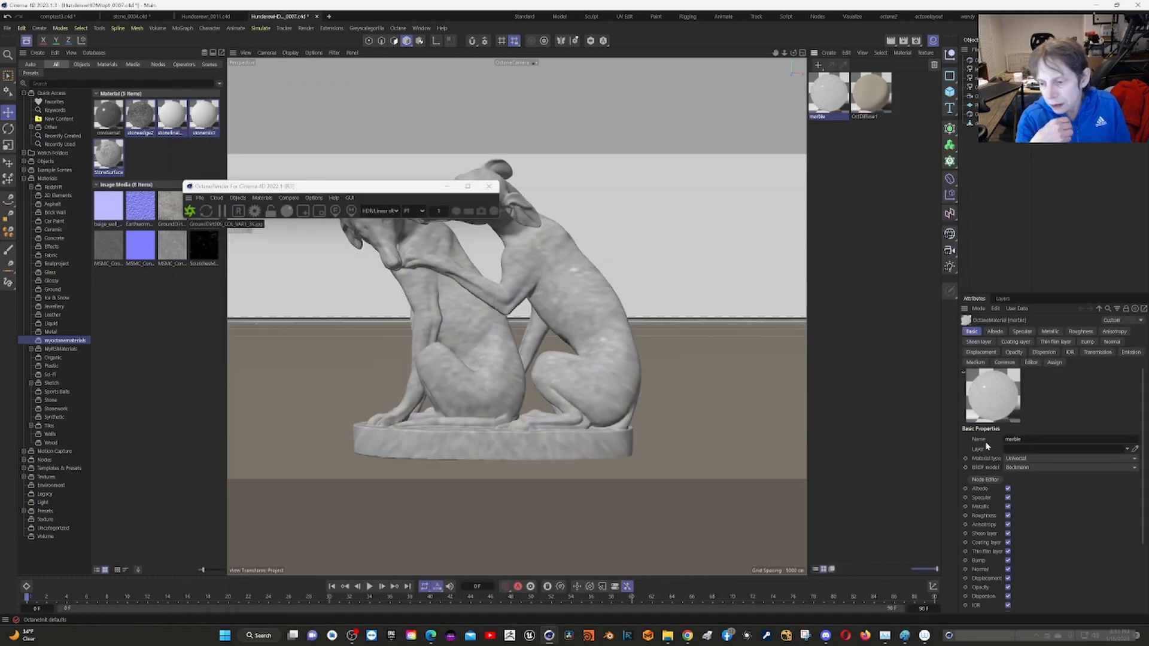
pyautogui.click(983, 479)
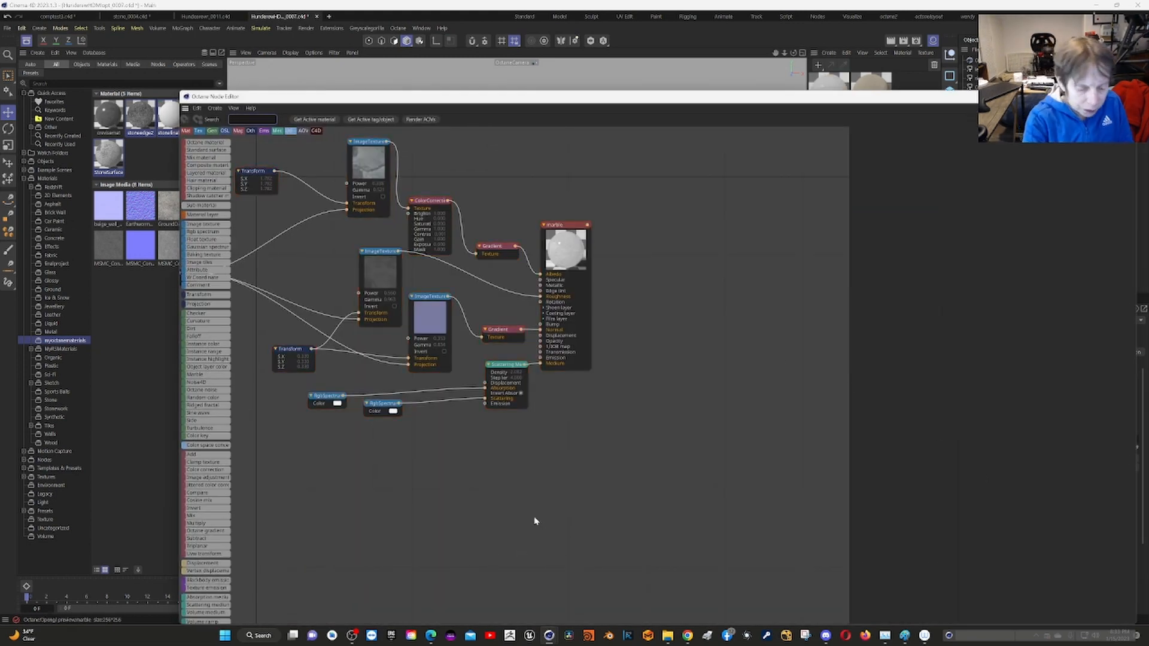
pyautogui.write('11111')
pyautogui.moveTo(390, 520); pyautogui.dragTo(551, 546)
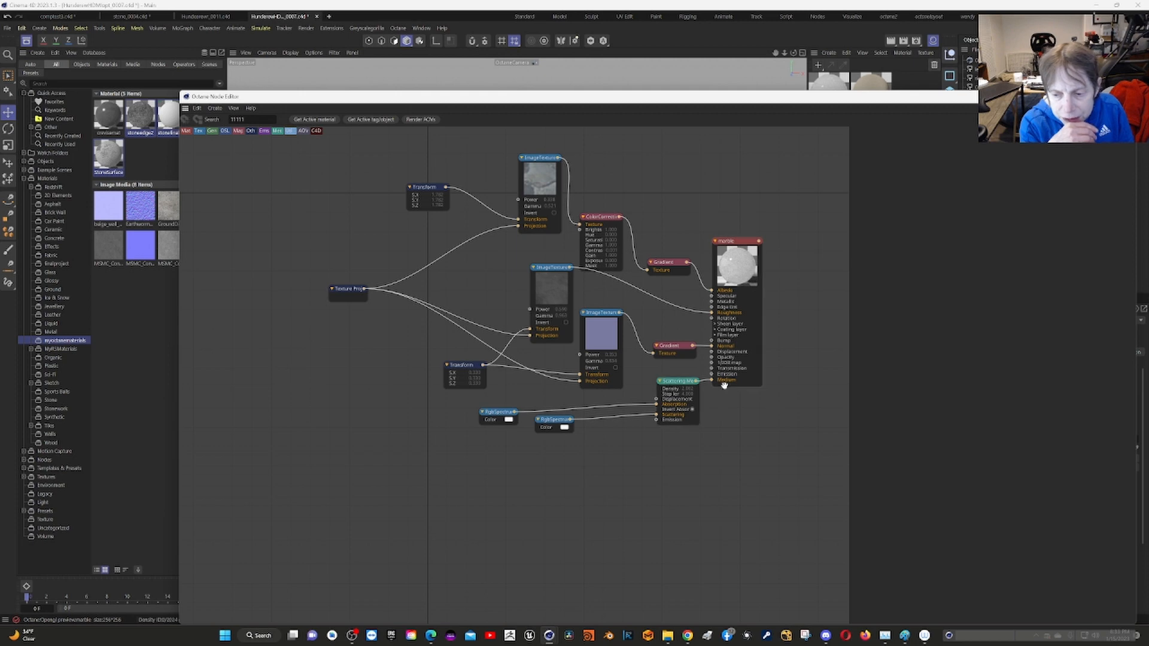
pyautogui.moveTo(671, 379); pyautogui.dragTo(672, 377)
pyautogui.click(672, 378)
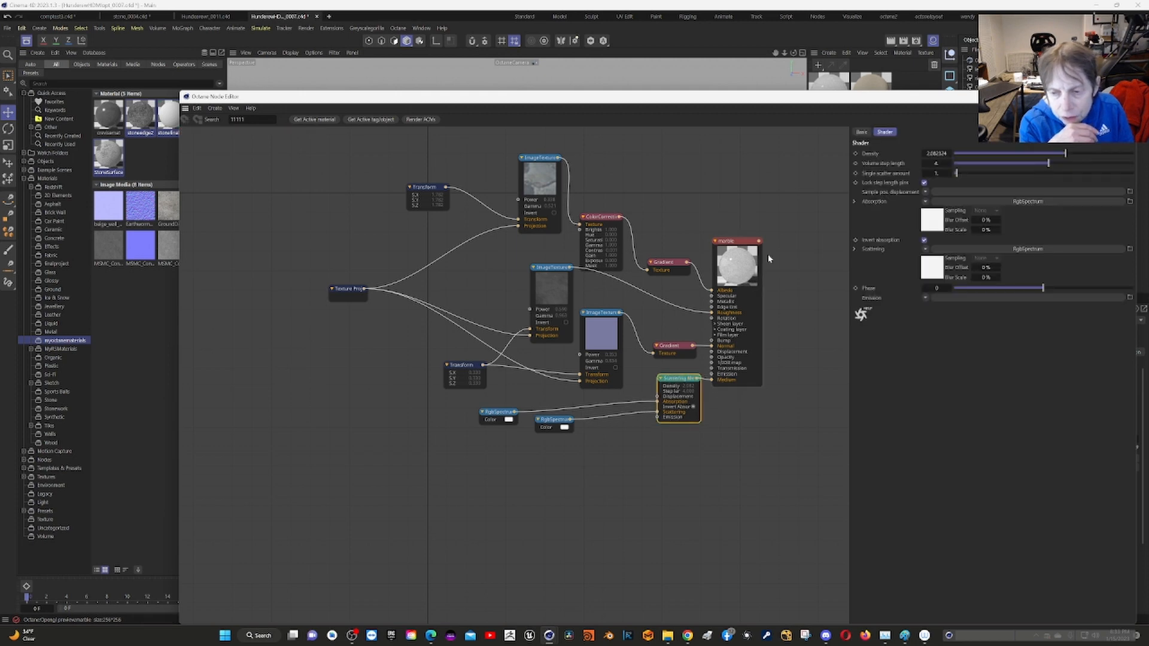
# Show the marble material's basic properties, and move the Scattering Medium node and its scattering RgbSpectrum node to spread them out
pyautogui.click(726, 239)
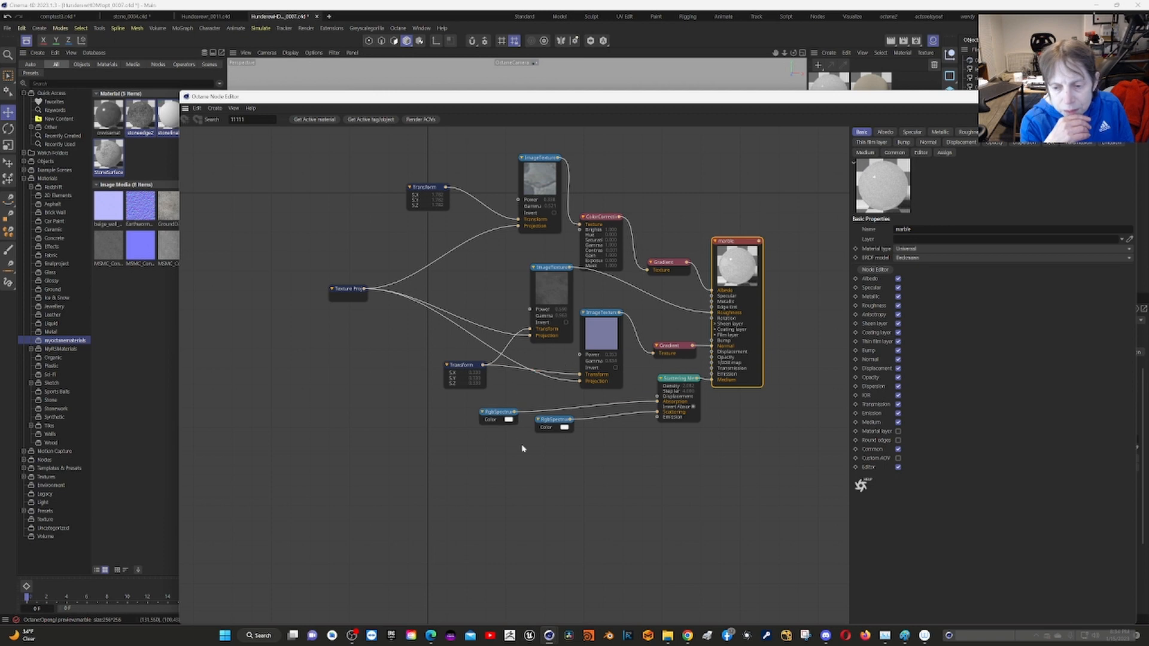
pyautogui.click(678, 380)
pyautogui.moveTo(678, 380); pyautogui.dragTo(663, 384)
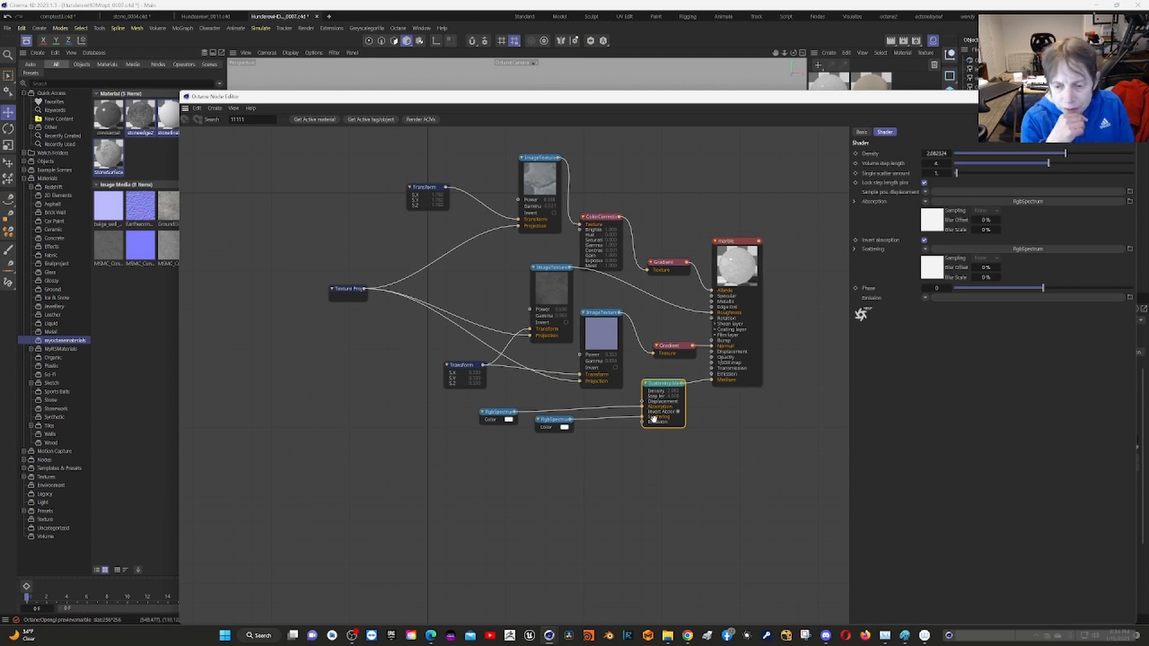
pyautogui.moveTo(552, 421); pyautogui.dragTo(552, 435)
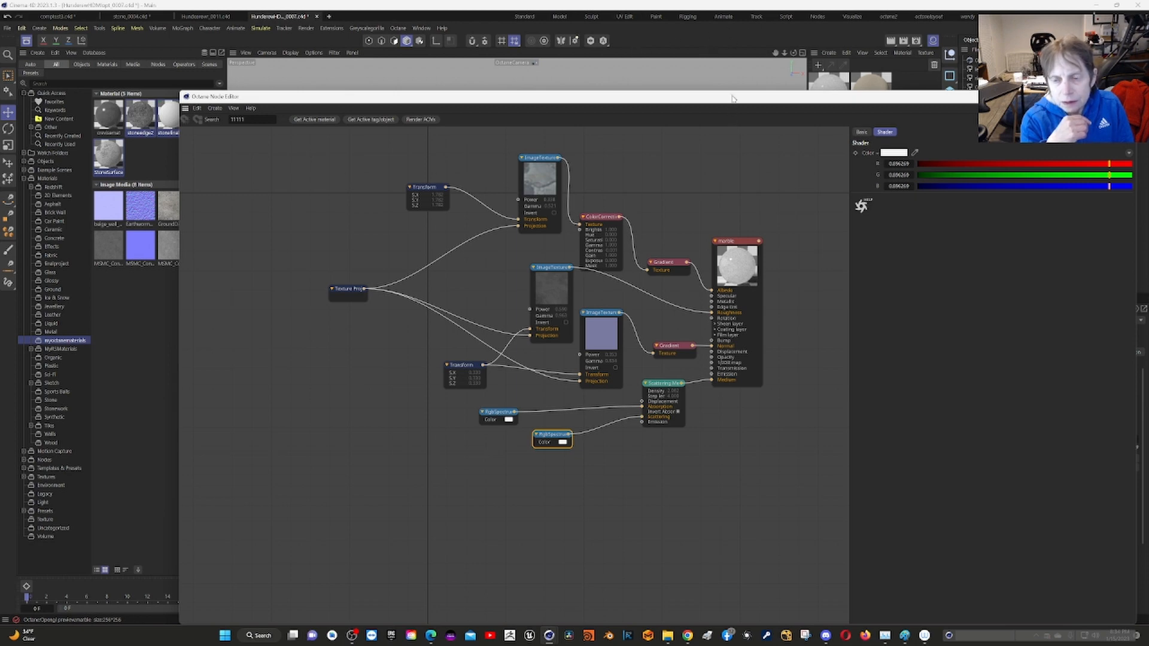
pyautogui.moveTo(733, 98); pyautogui.dragTo(693, 51)
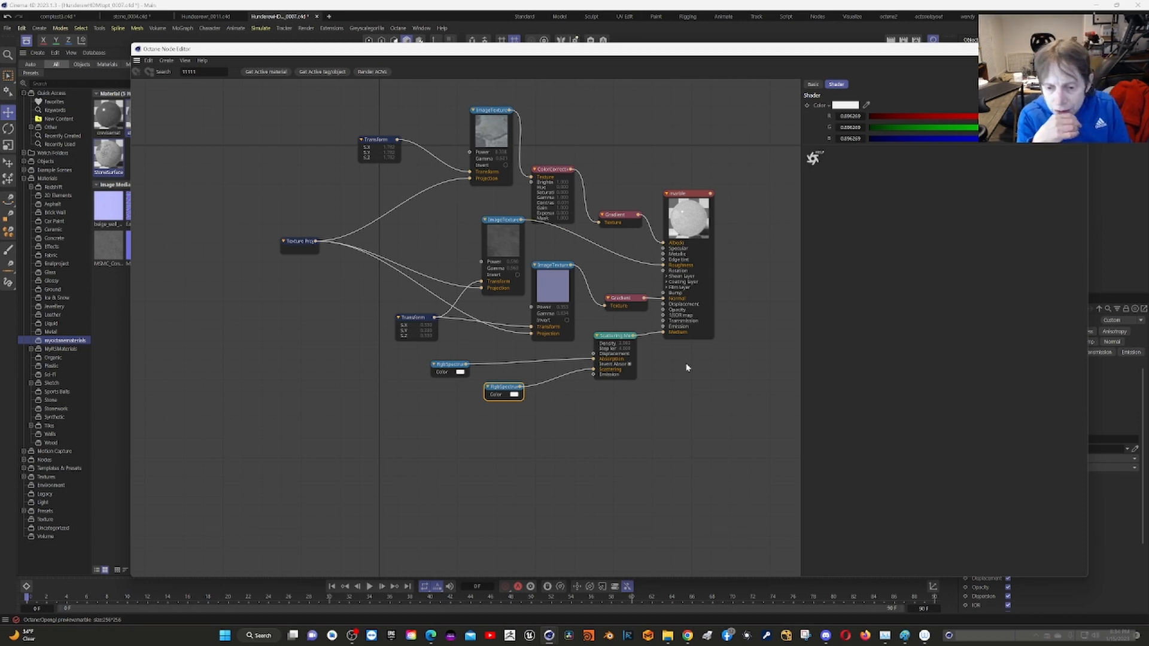
# Show the settings of the Scattering Medium node and of the two RgbSpectrum nodes feeding its absorption and scattering
pyautogui.click(615, 342)
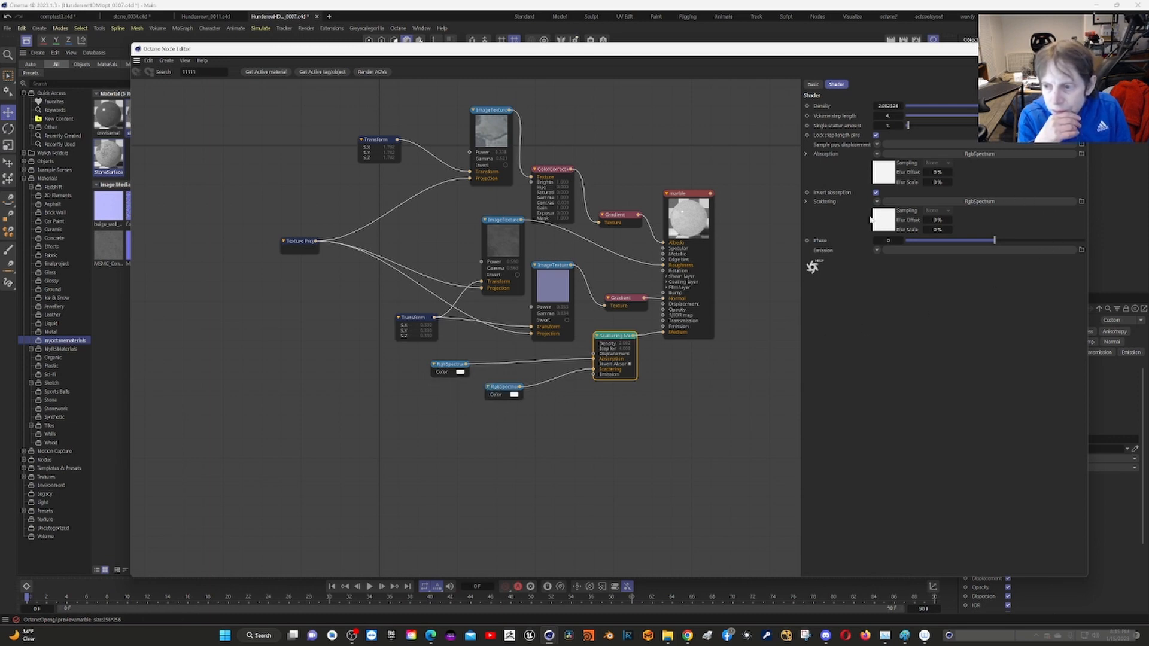
pyautogui.click(502, 397)
pyautogui.click(451, 372)
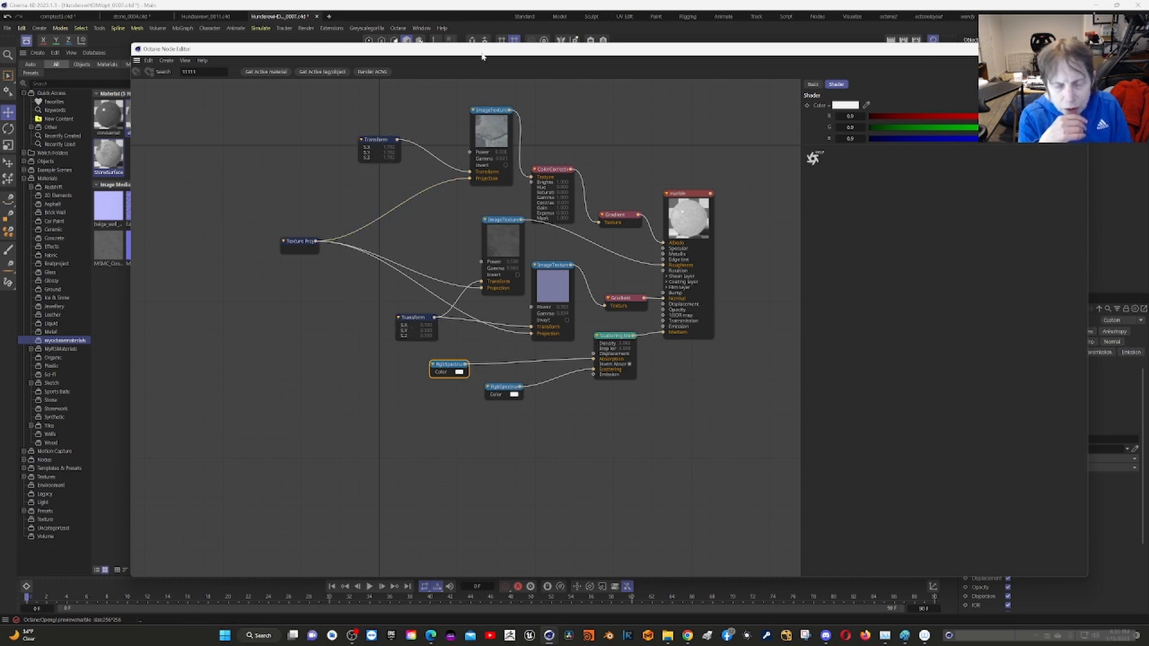
pyautogui.moveTo(486, 50); pyautogui.dragTo(507, 90)
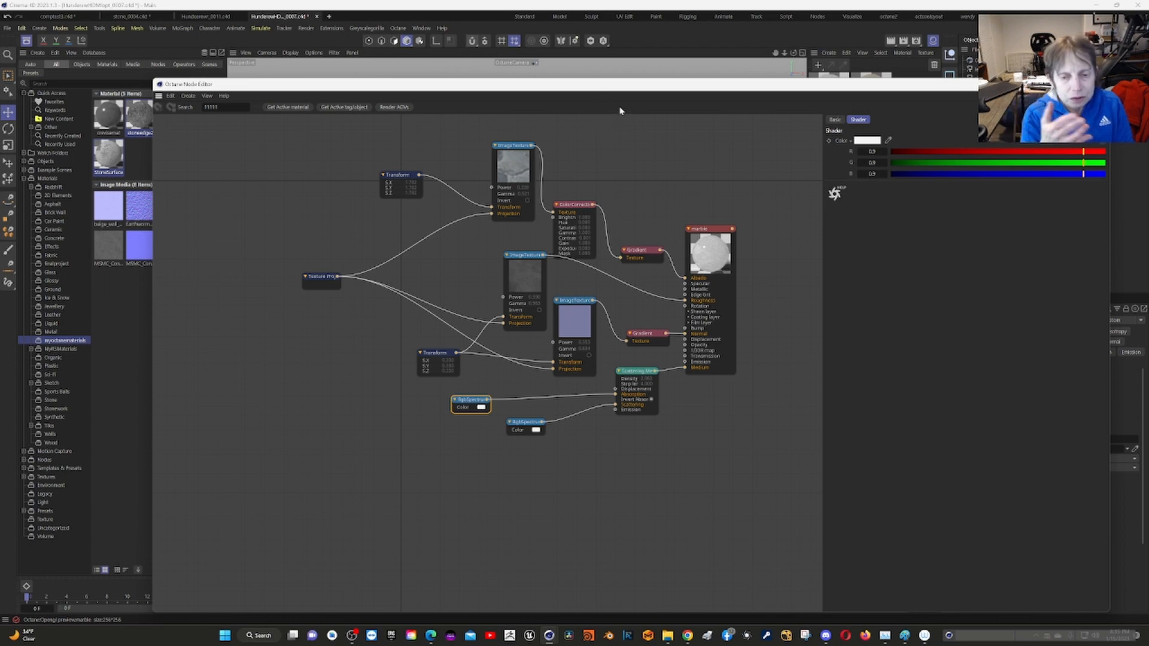
# Show the settings of the marble's Texture Projection, albedo ImageTexture and ColorCorrection nodes, and close the Node Editor
pyautogui.click(304, 278)
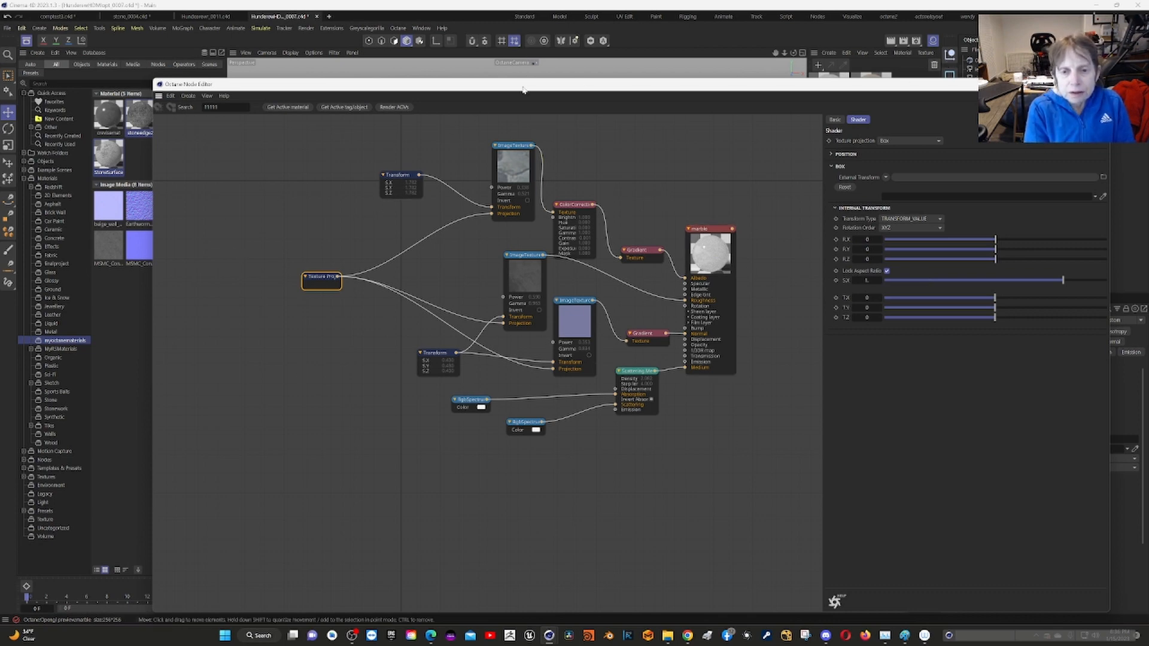
pyautogui.moveTo(524, 90); pyautogui.dragTo(523, 45)
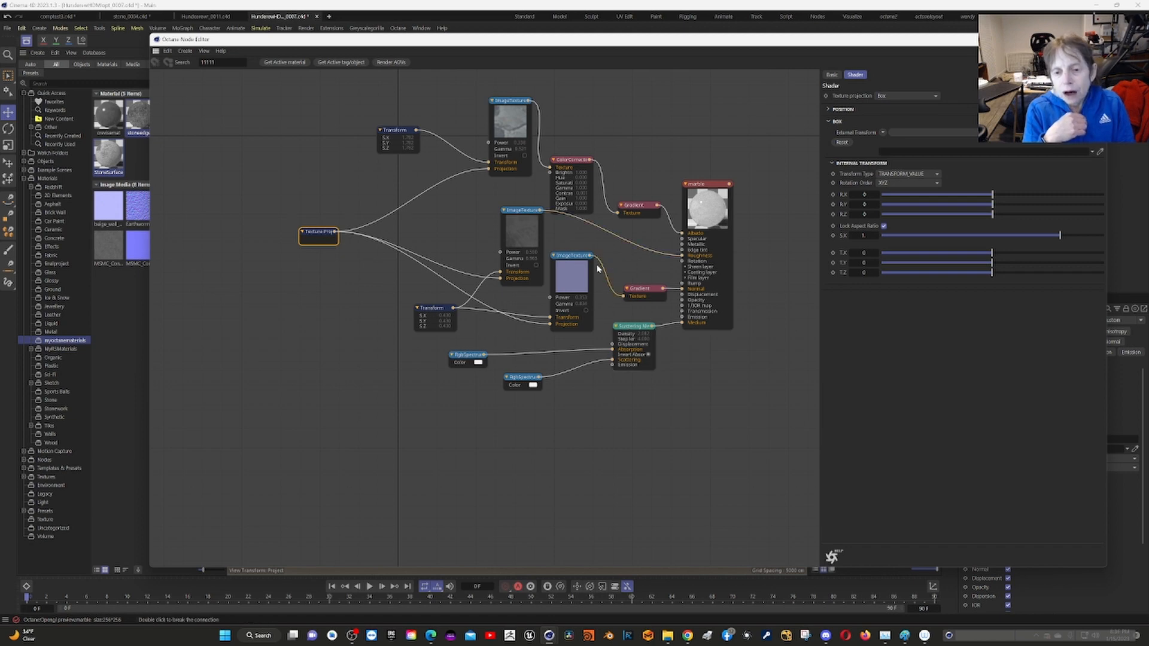
pyautogui.click(509, 128)
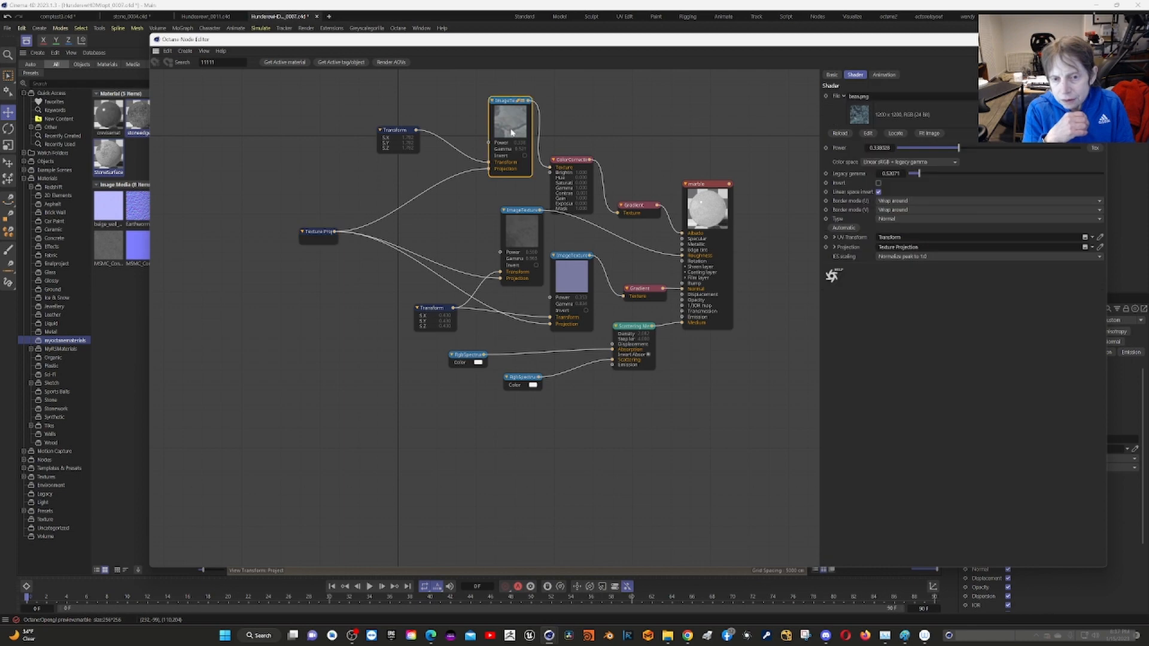
pyautogui.click(578, 163)
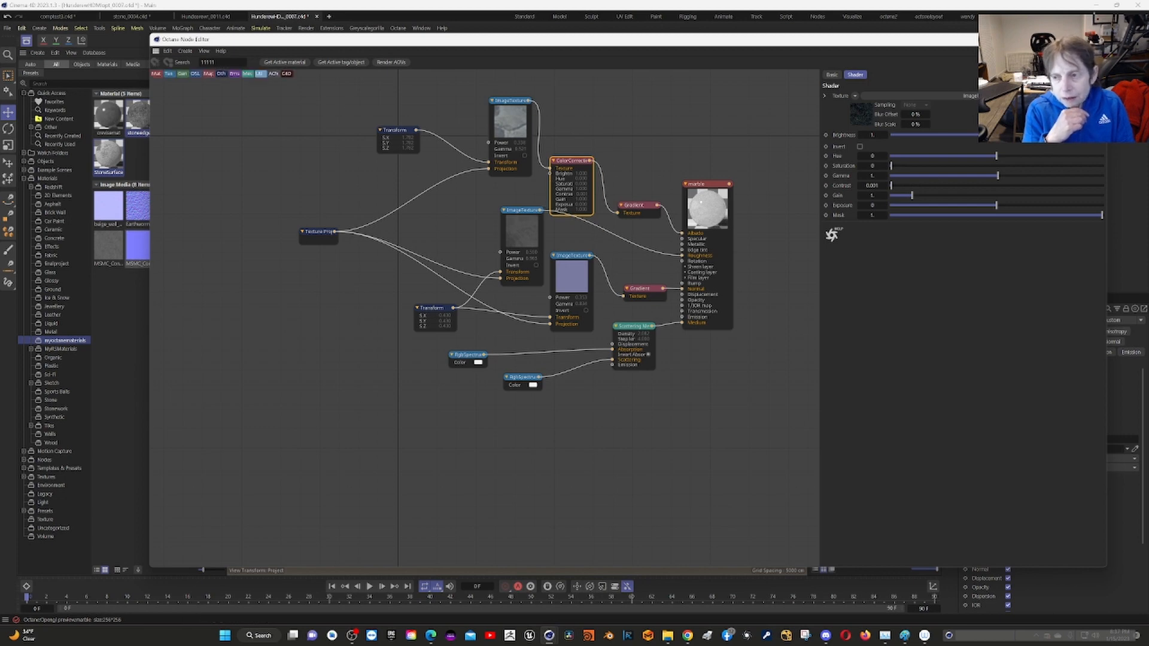
pyautogui.click(1096, 39)
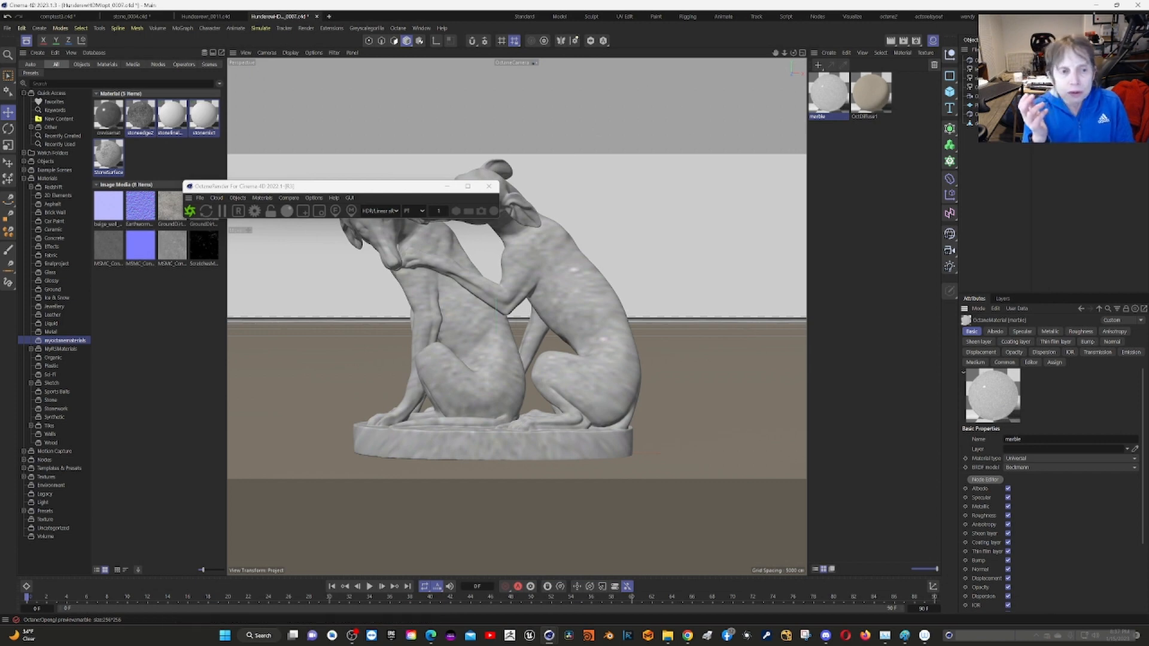
# Switch to the green cube scene and open OctComposite1 in the Node Editor, filtering the node list with 111
pyautogui.click(126, 16)
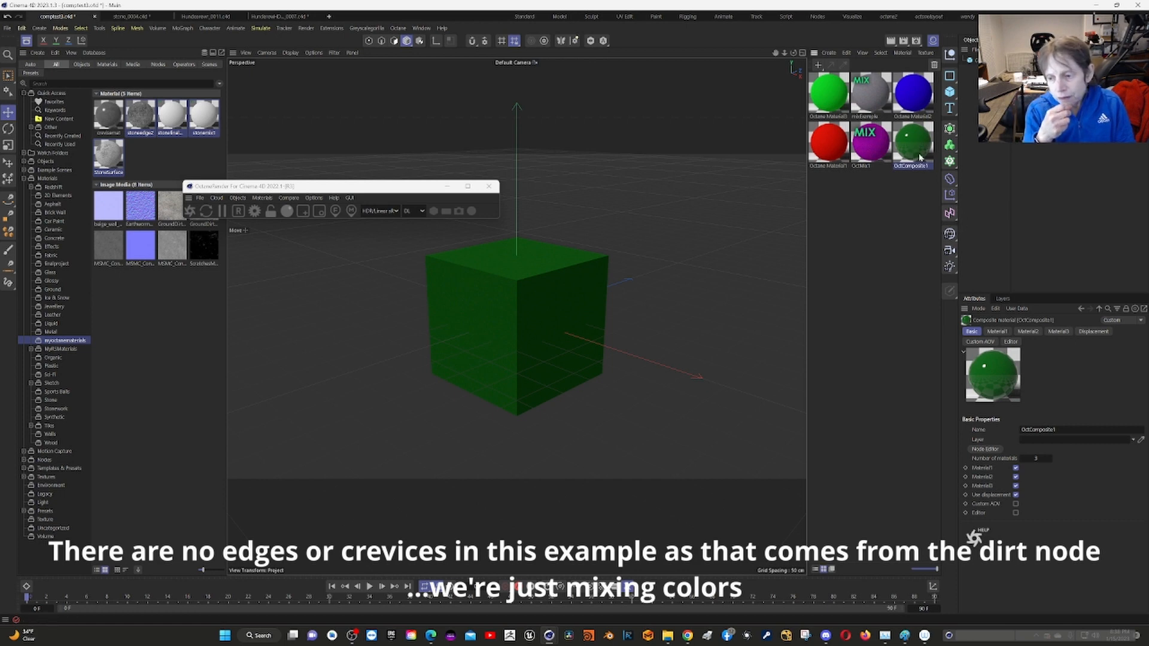
pyautogui.click(985, 450)
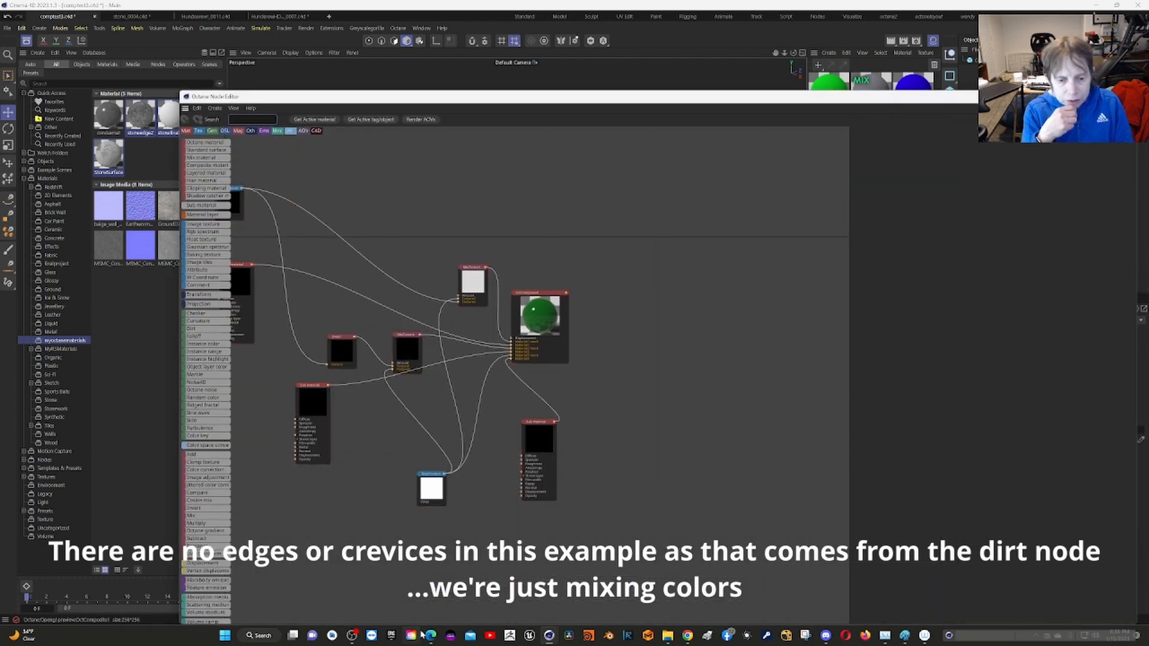
pyautogui.moveTo(556, 100); pyautogui.dragTo(555, 99)
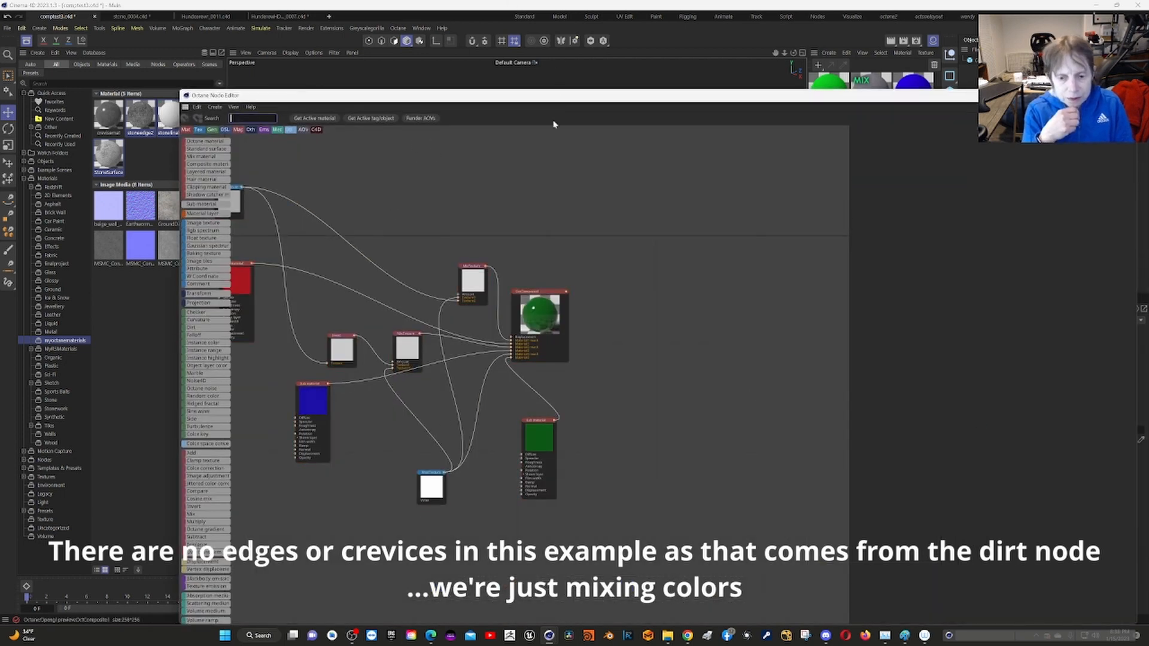
pyautogui.write('111')
pyautogui.moveTo(406, 191); pyautogui.dragTo(561, 191)
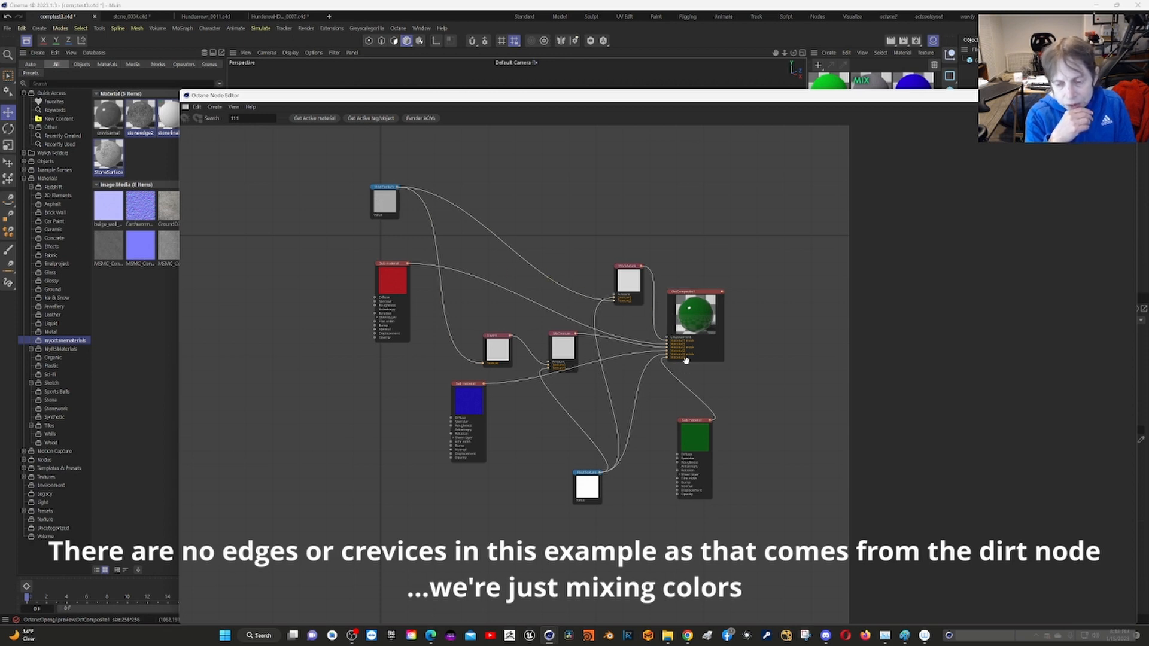
# Examine the material and mask connections feeding OctComposite1, including the MixTexture, Invert and shared FloatTexture nodes
pyautogui.scroll(5, 692, 346)
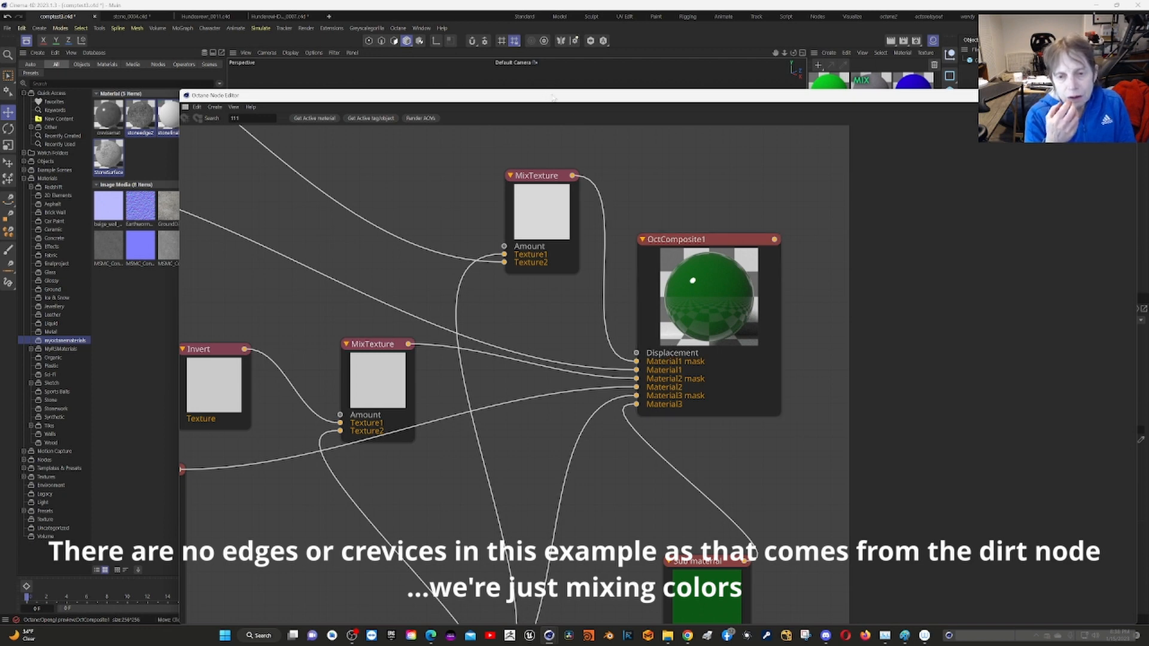
pyautogui.moveTo(568, 99); pyautogui.dragTo(562, 59)
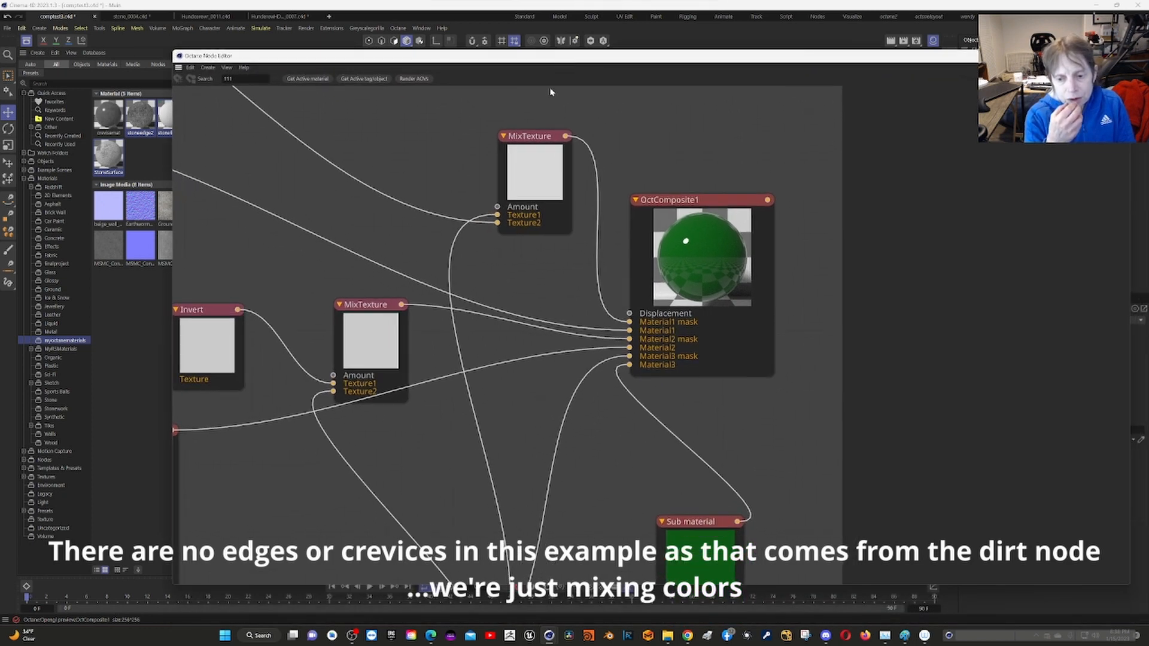
pyautogui.scroll(-2, 335, 294)
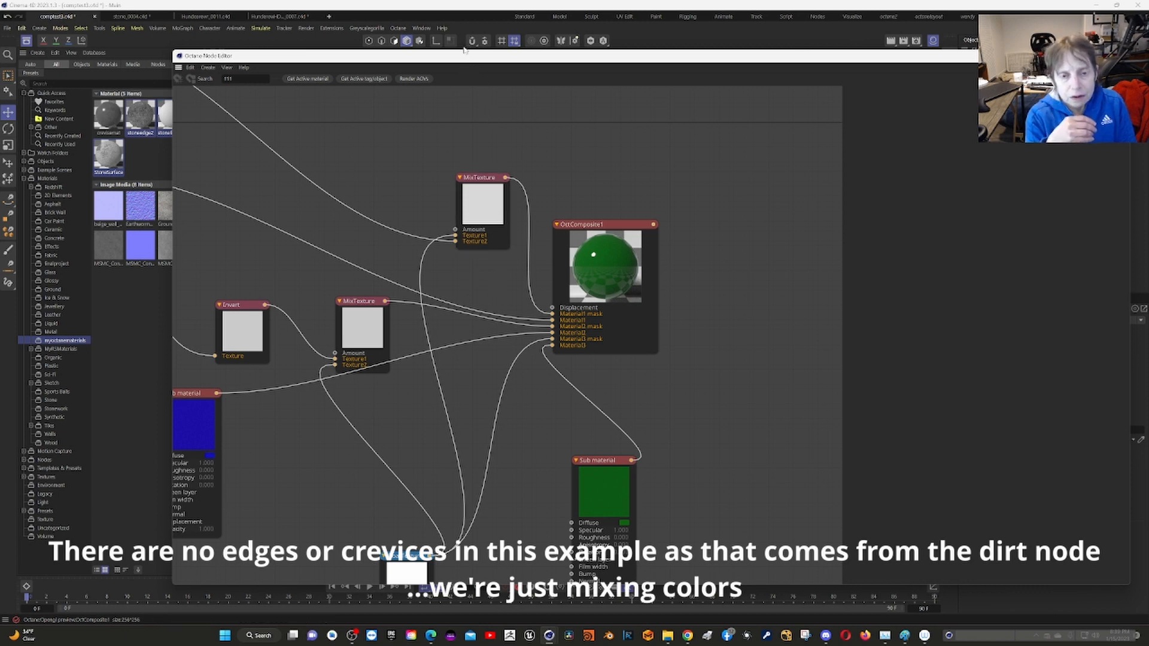
pyautogui.moveTo(466, 60); pyautogui.dragTo(483, 37)
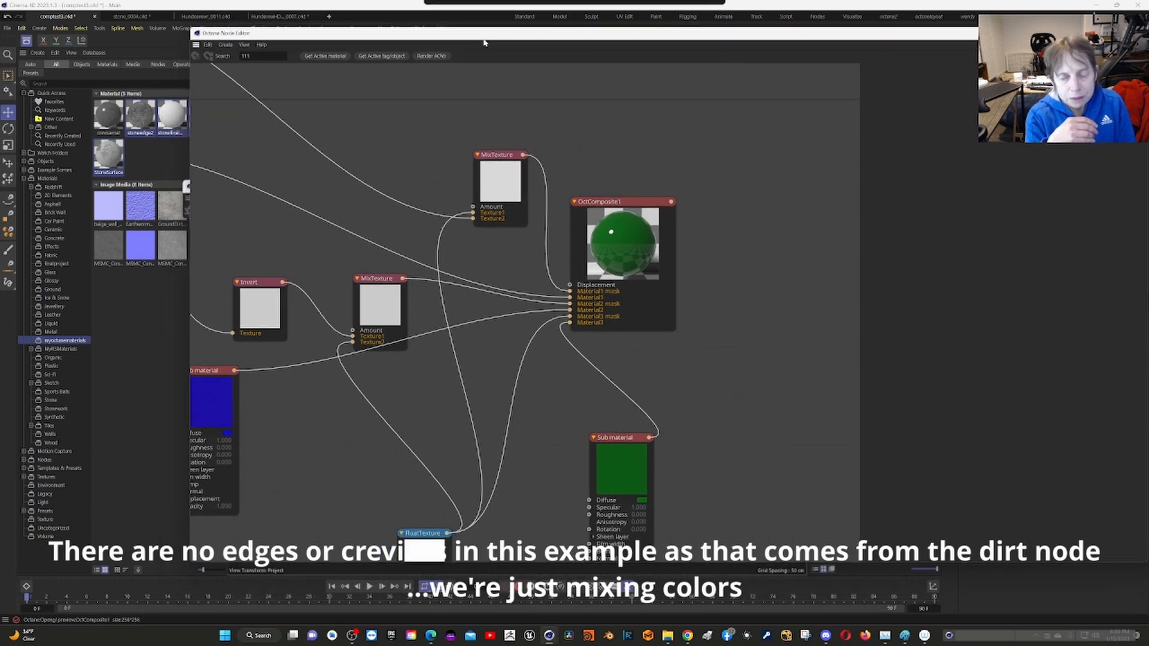
pyautogui.scroll(-4, 441, 215)
pyautogui.scroll(2, 423, 205)
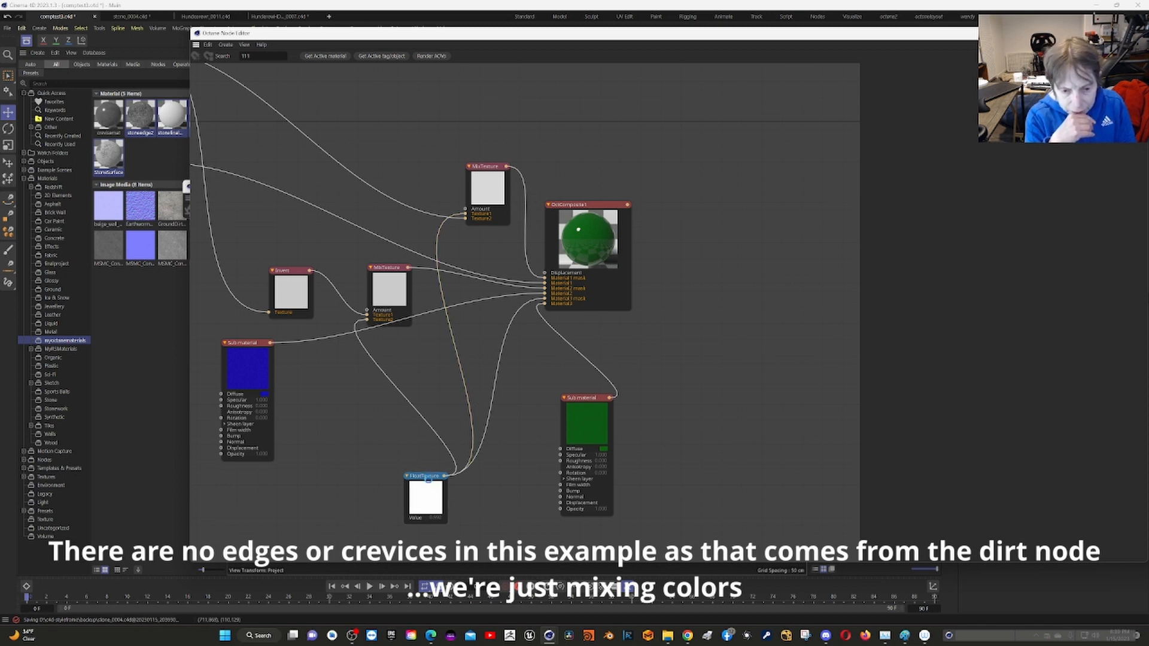
# Reposition the shared white FloatTexture node and the MixTexture node that drives the Material2 mask
pyautogui.moveTo(430, 481); pyautogui.dragTo(394, 465)
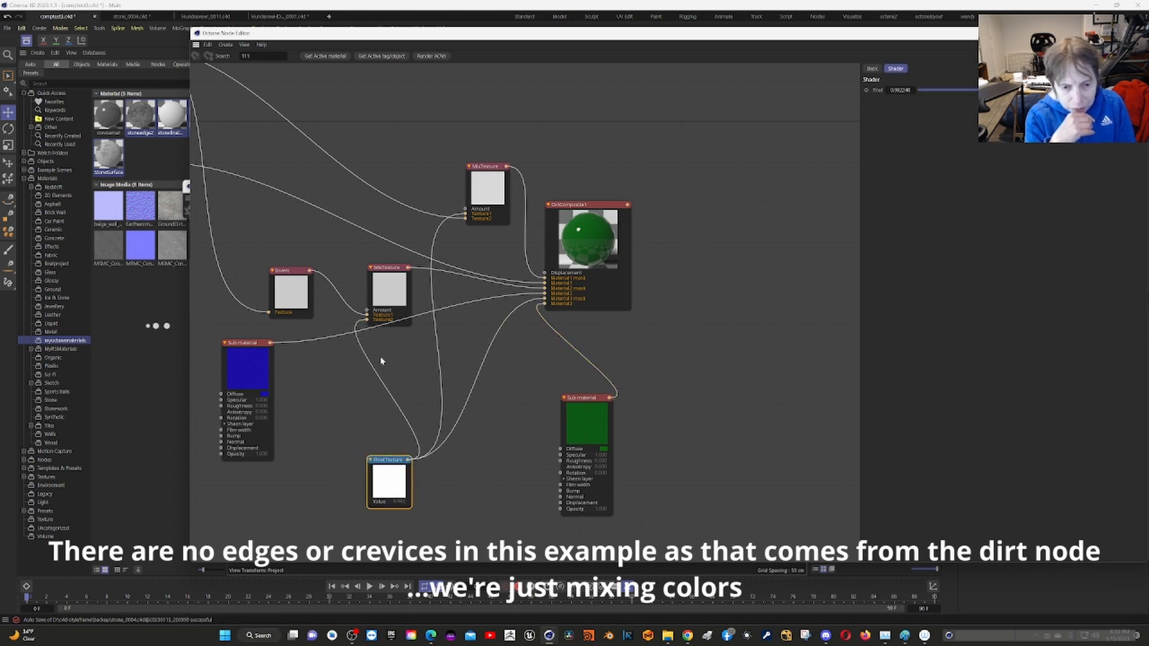
pyautogui.moveTo(387, 270); pyautogui.dragTo(383, 259)
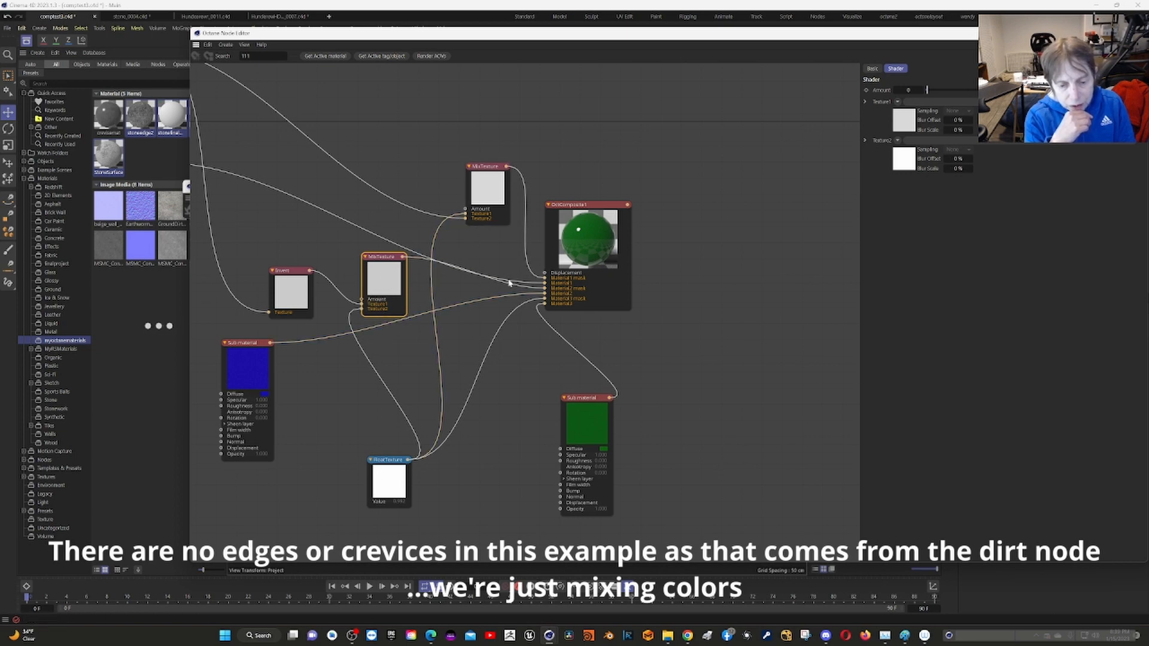
pyautogui.moveTo(488, 42); pyautogui.dragTo(571, 39)
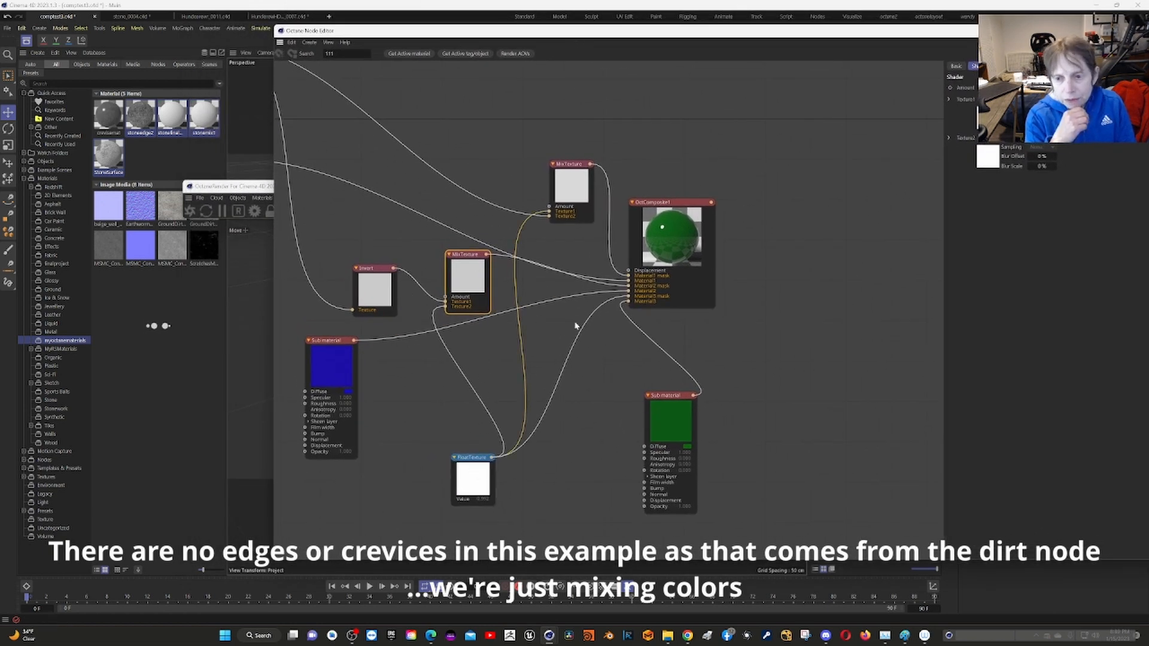
# Set the shared white FloatTexture's float value to 0
pyautogui.click(485, 478)
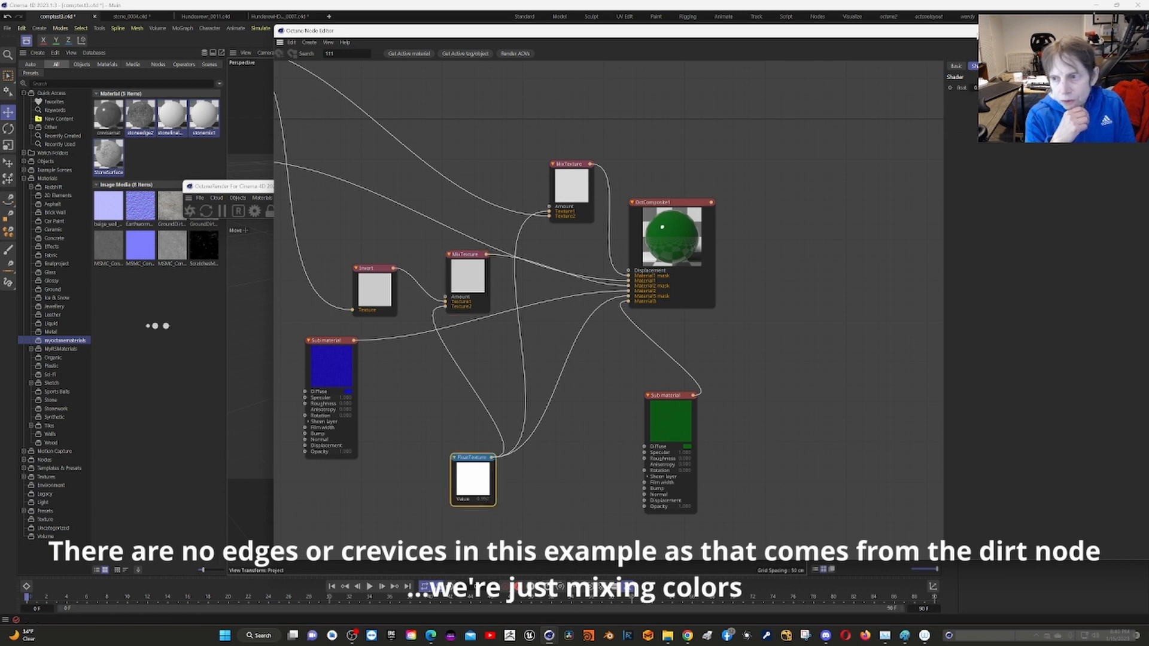
pyautogui.moveTo(976, 36); pyautogui.dragTo(891, 38)
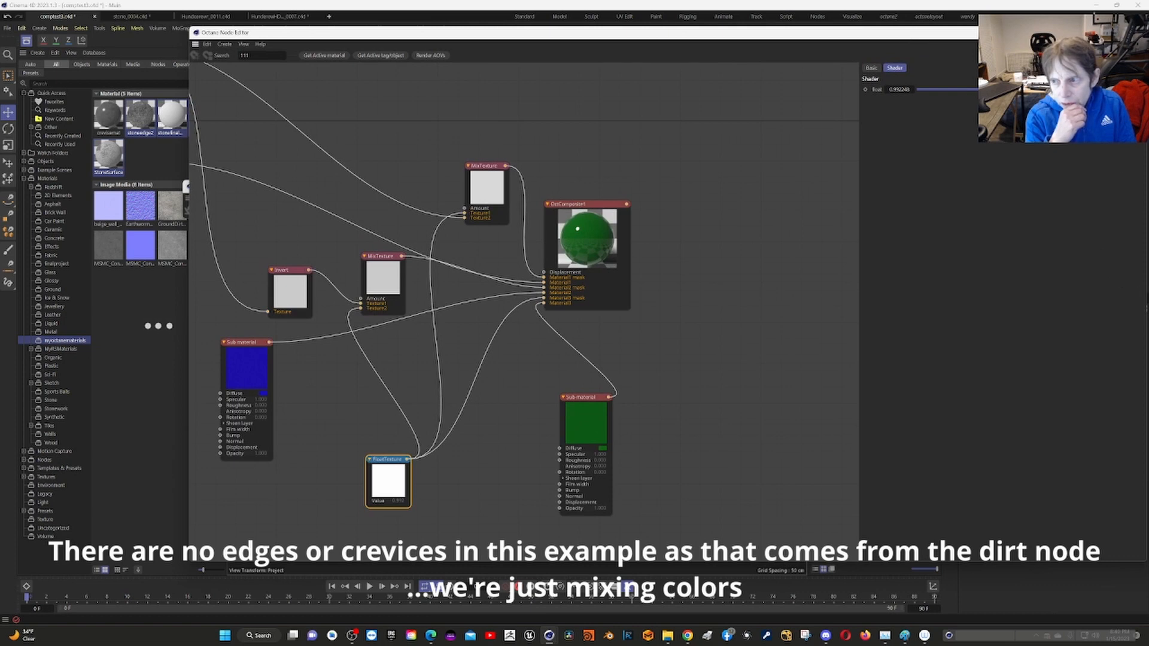
pyautogui.moveTo(1139, 89); pyautogui.dragTo(1137, 89)
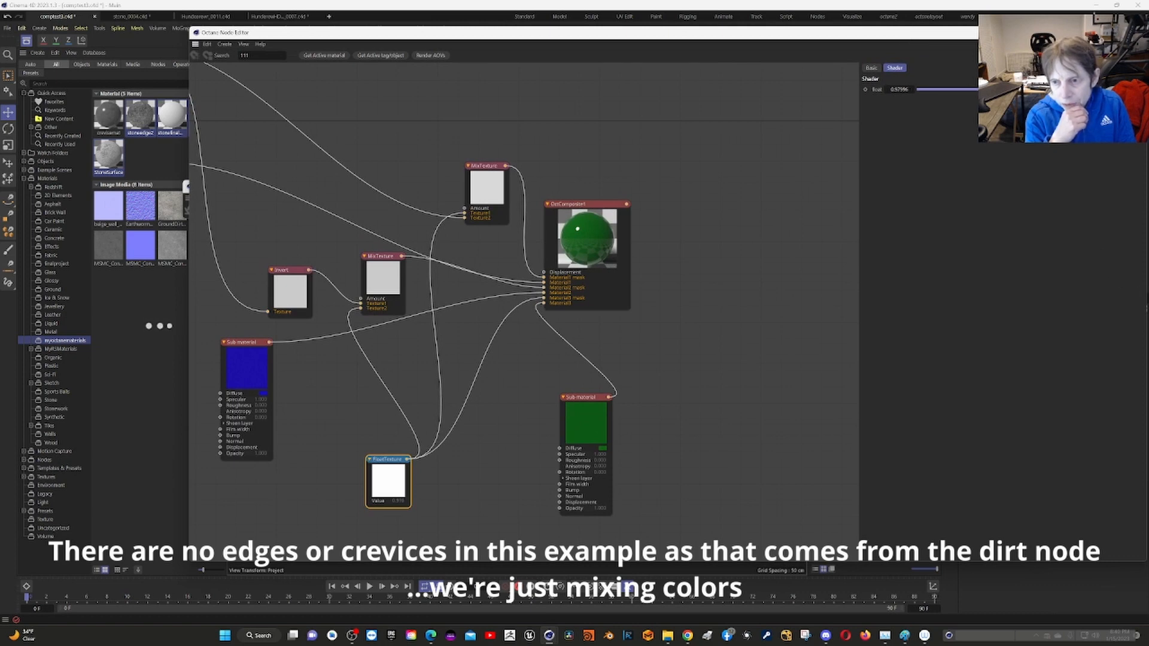
pyautogui.moveTo(996, 89); pyautogui.dragTo(912, 103)
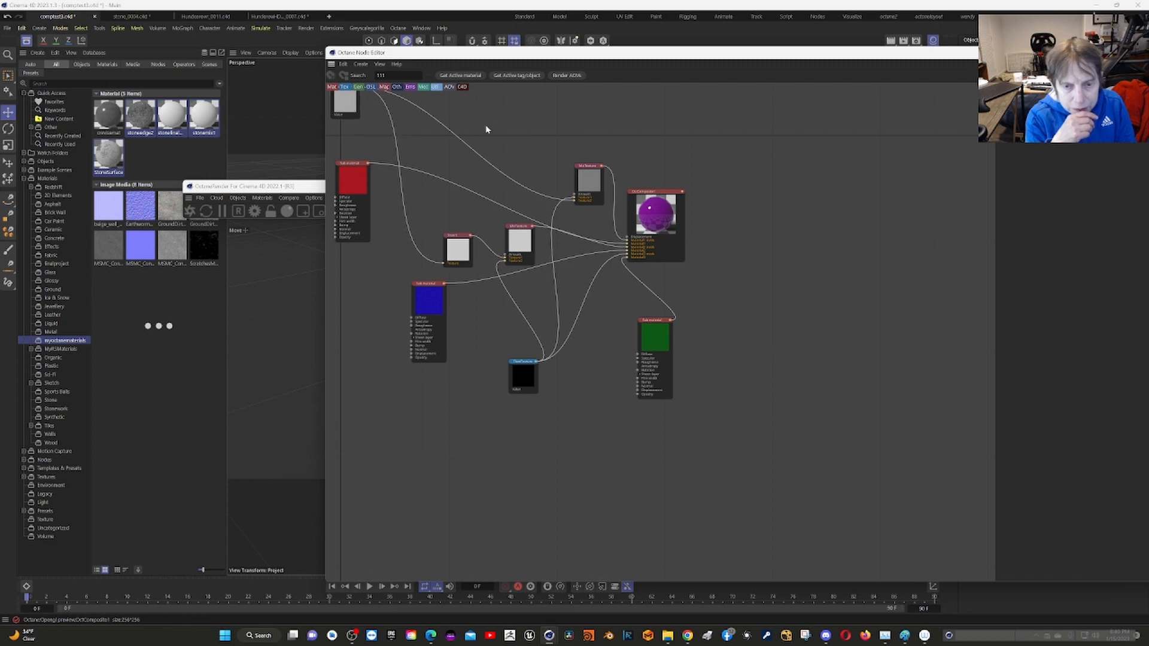
# Show the float value of the grey FloatTexture that feeds the Invert node and the Material1 mask's MixTexture
pyautogui.moveTo(570, 110); pyautogui.dragTo(609, 166, button='middle')
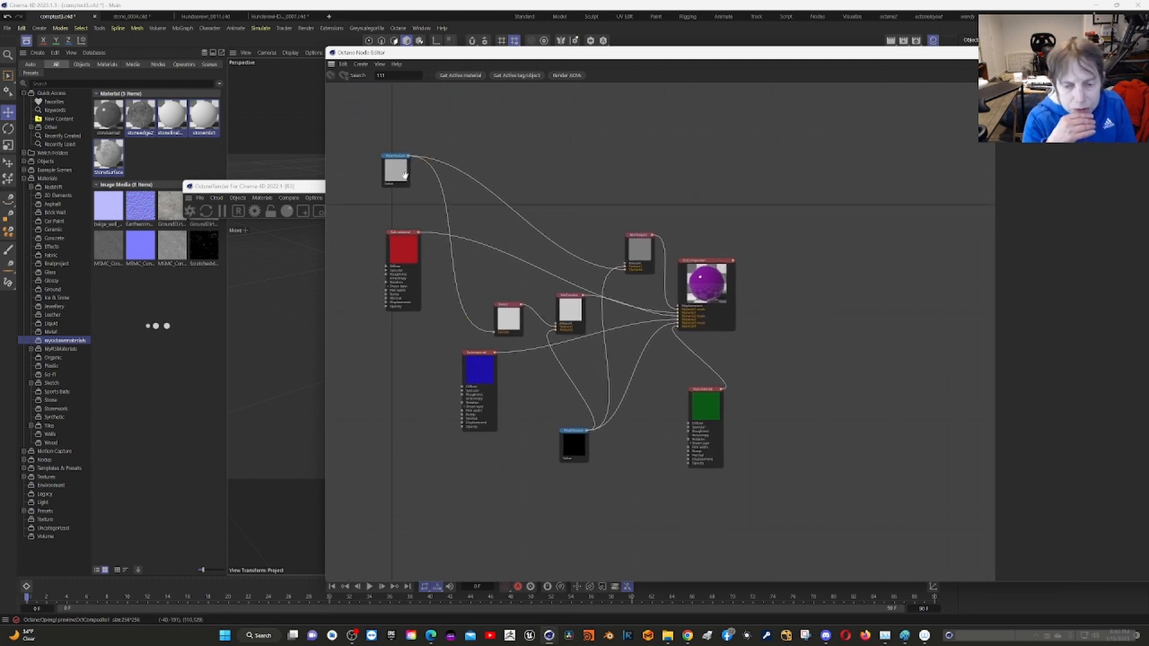
pyautogui.click(398, 181)
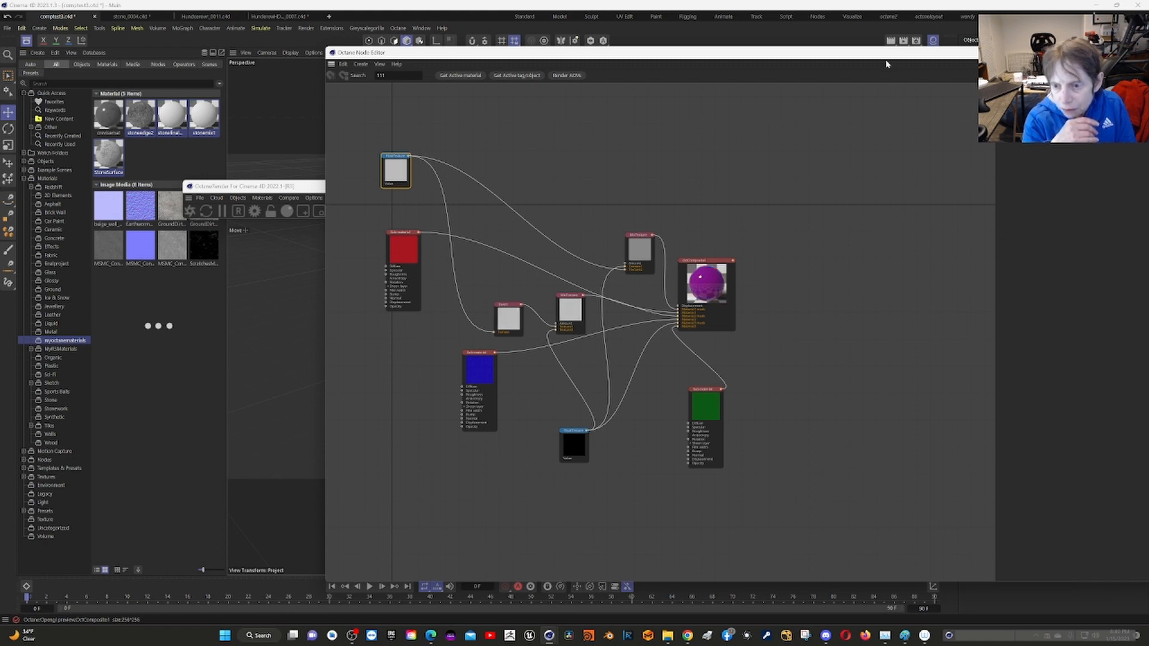
pyautogui.moveTo(887, 58); pyautogui.dragTo(747, 73)
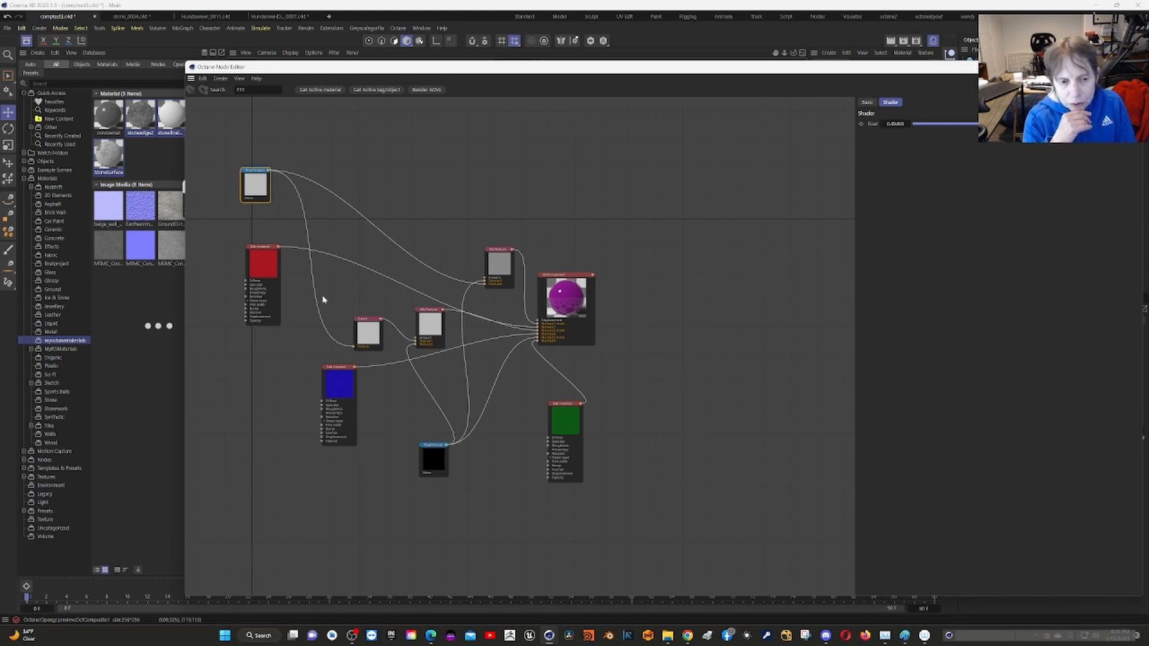
pyautogui.click(262, 196)
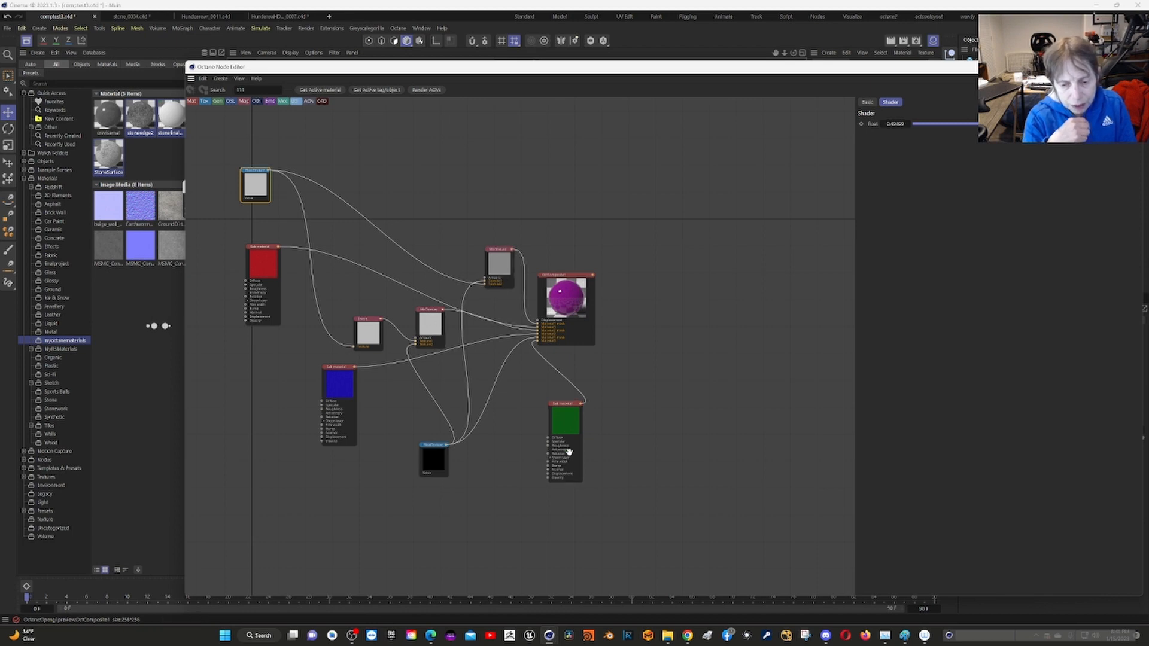
# Examine the green Sub material connected to Material3 and show its Diffuse settings
pyautogui.click(497, 523)
pyautogui.scroll(5, 496, 514)
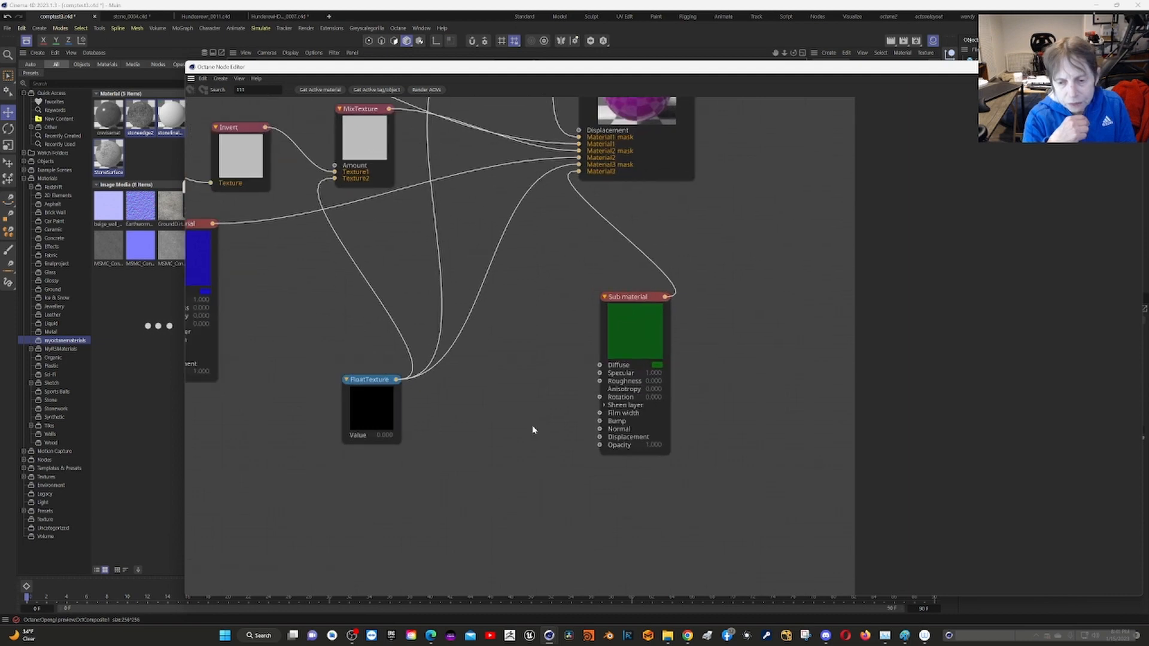
pyautogui.click(622, 301)
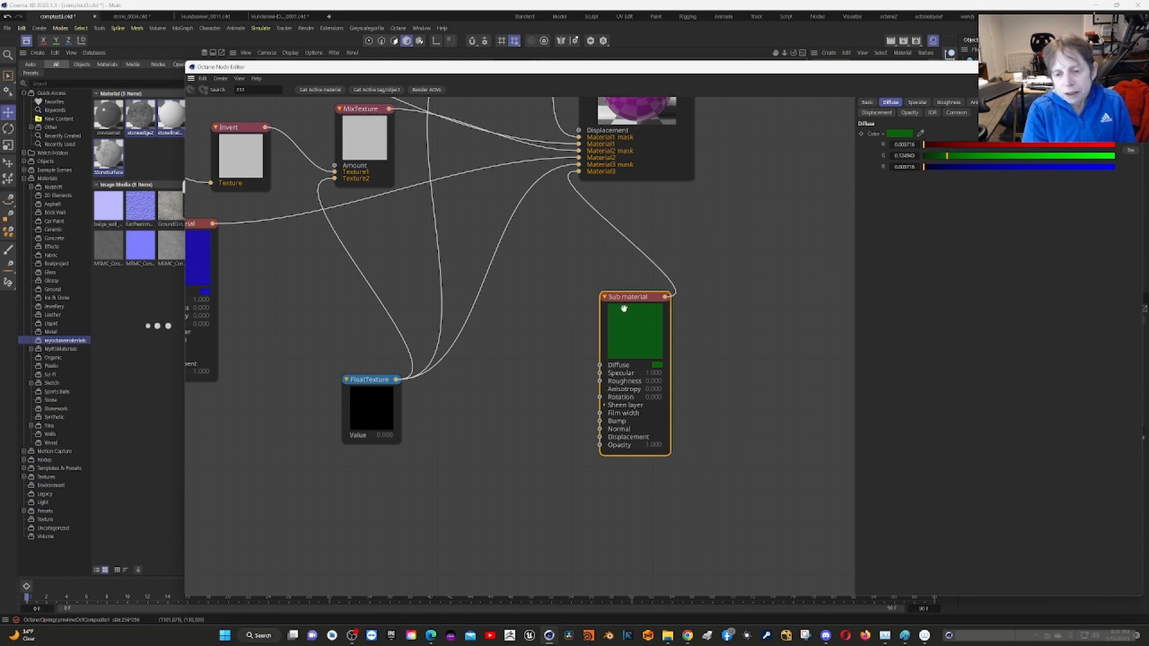
pyautogui.moveTo(633, 306)
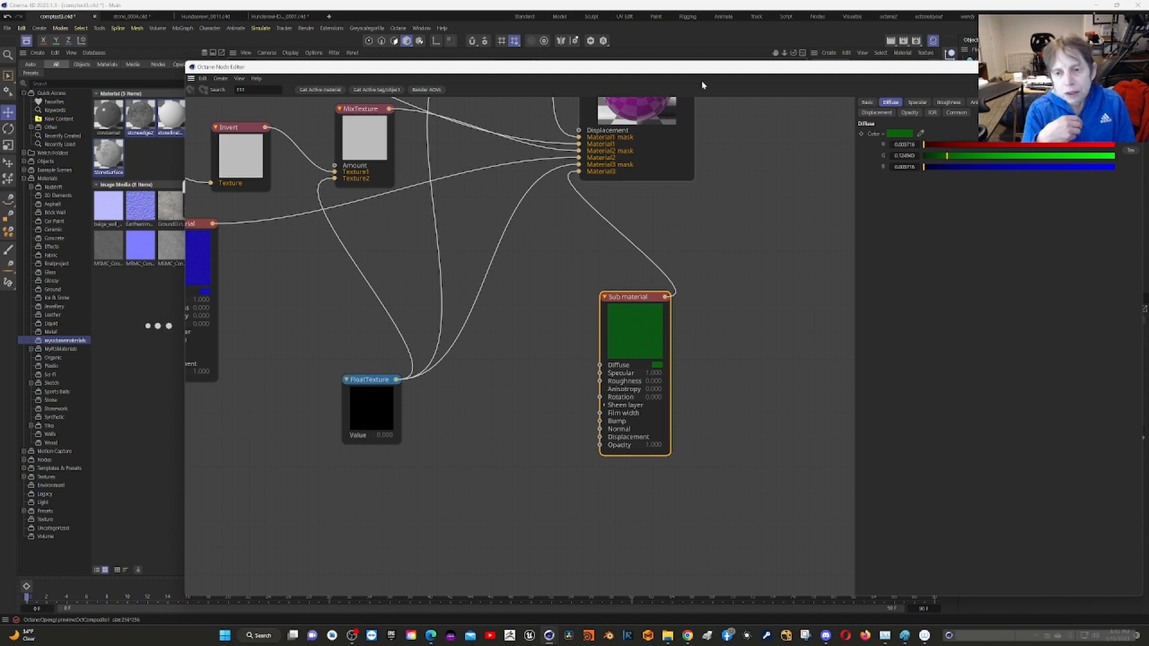
# Close the composite material's node graph and look over the node graph of the mixsample material
pyautogui.moveTo(691, 73); pyautogui.dragTo(656, 188)
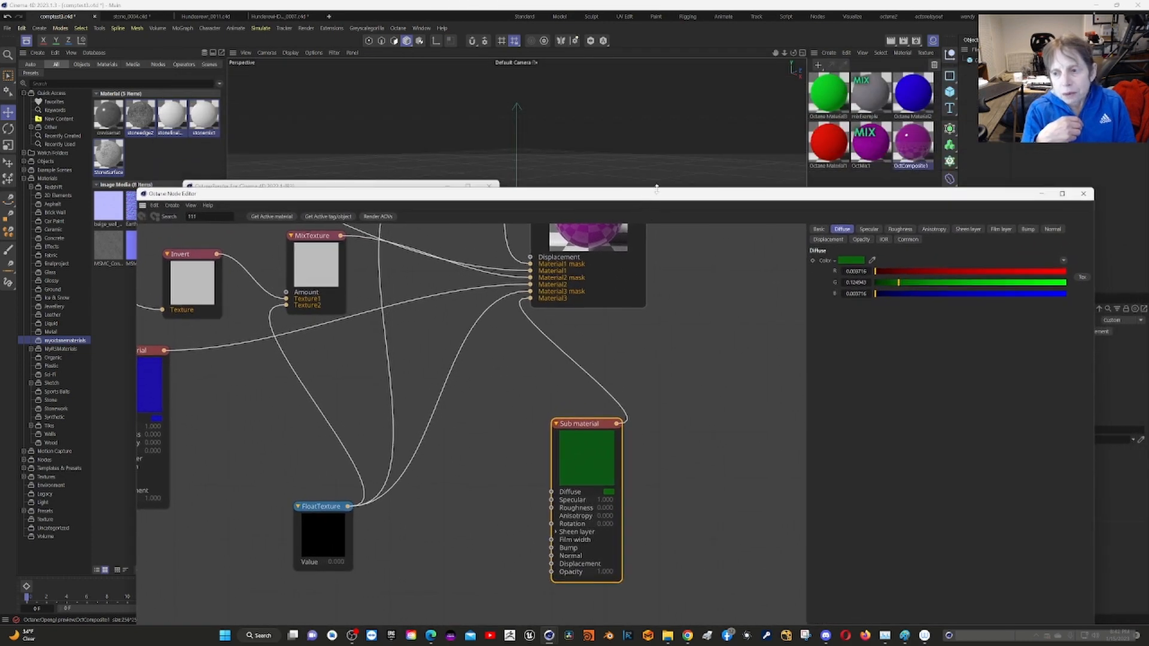
pyautogui.click(1083, 194)
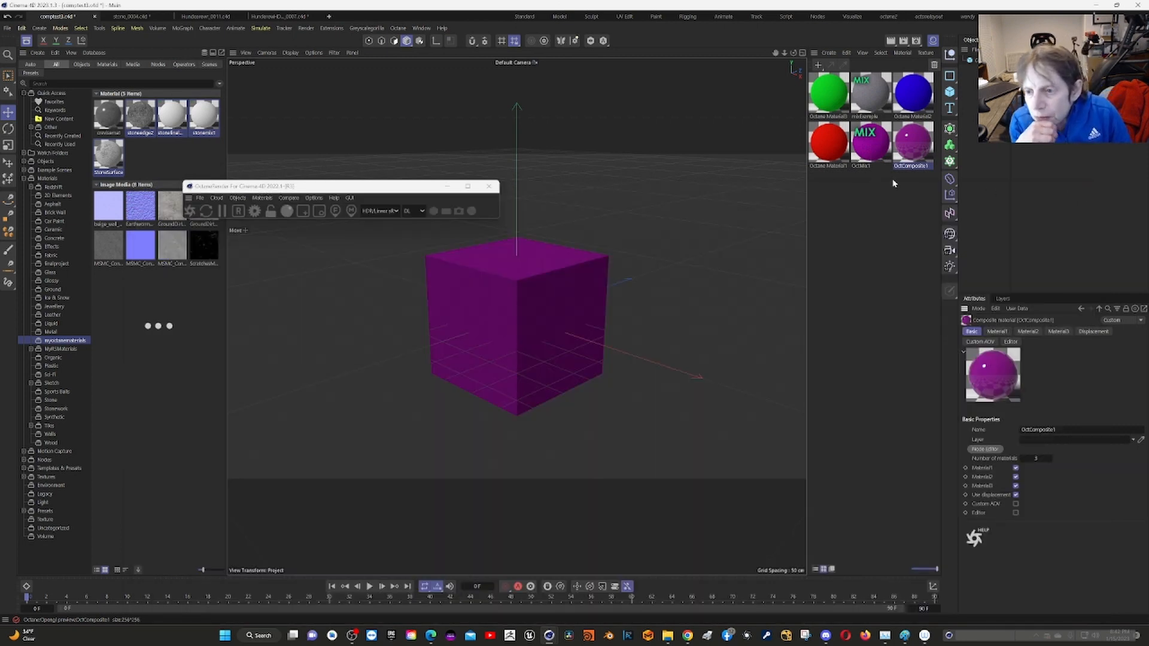
pyautogui.doubleClick(869, 106)
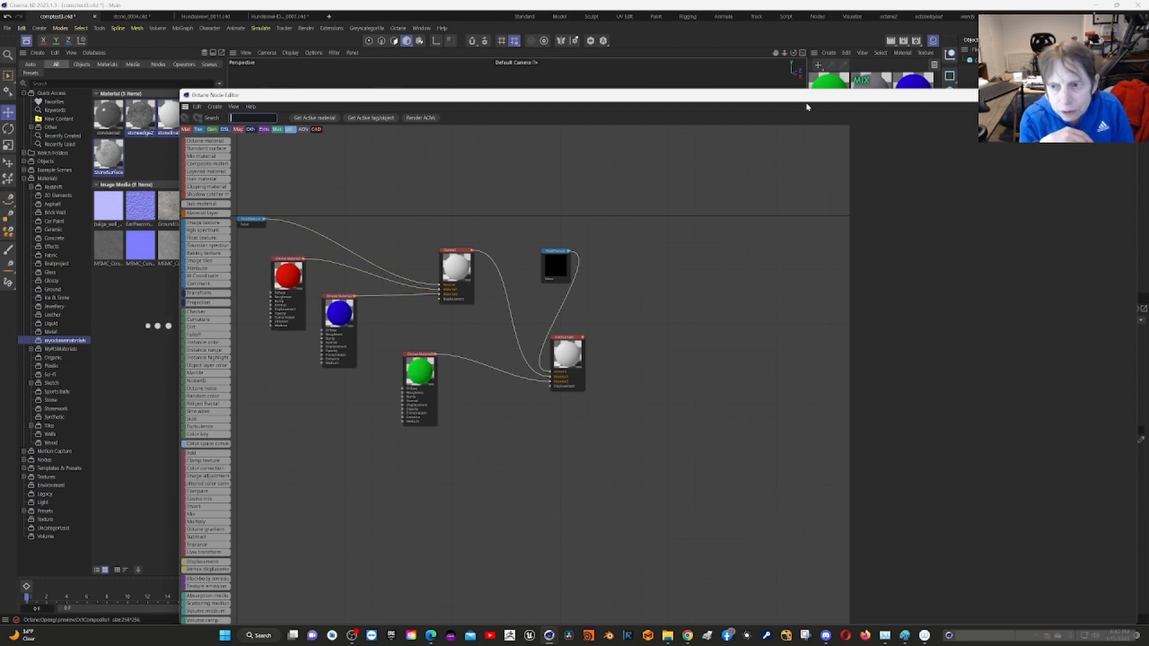
pyautogui.moveTo(806, 107); pyautogui.dragTo(813, 206)
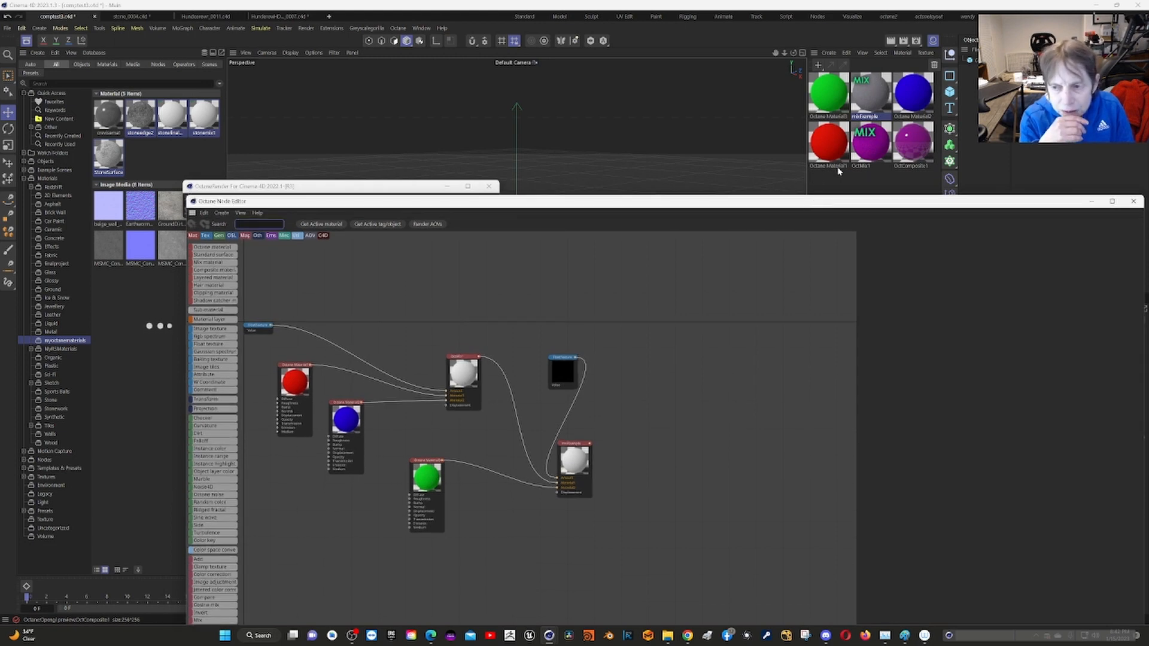
pyautogui.click(1134, 204)
# Set the FloatTexture that drives mixsample's final mix amount to 0 and close its node graph
pyautogui.click(874, 146)
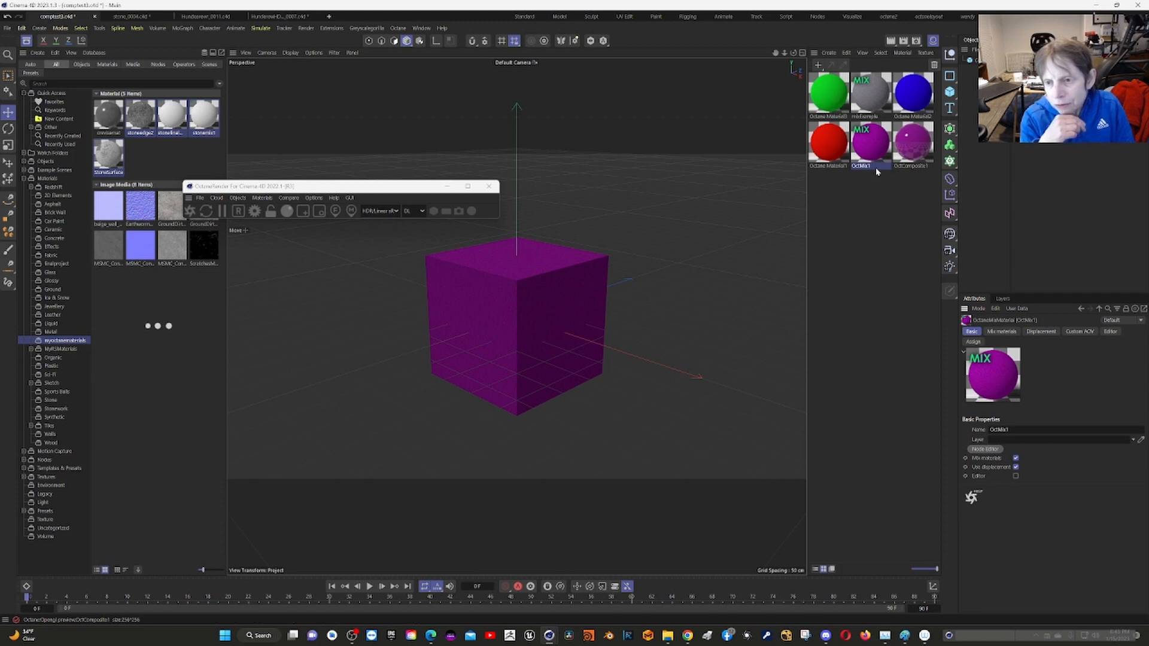
pyautogui.click(873, 96)
pyautogui.doubleClick(874, 100)
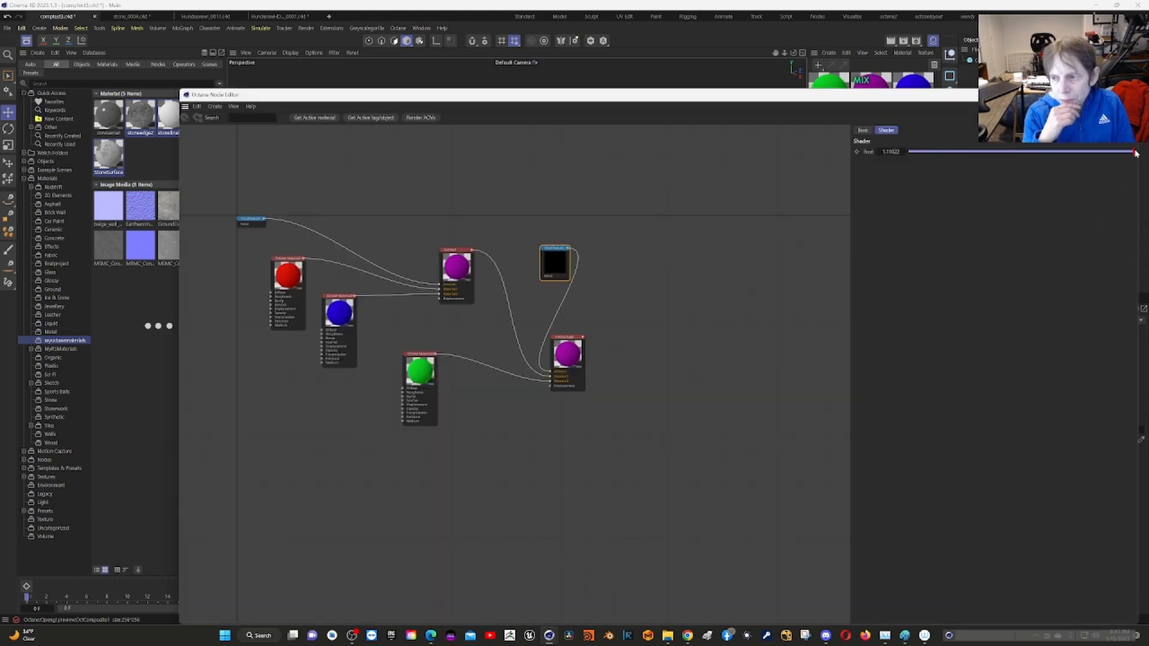
pyautogui.moveTo(1135, 154); pyautogui.dragTo(854, 174)
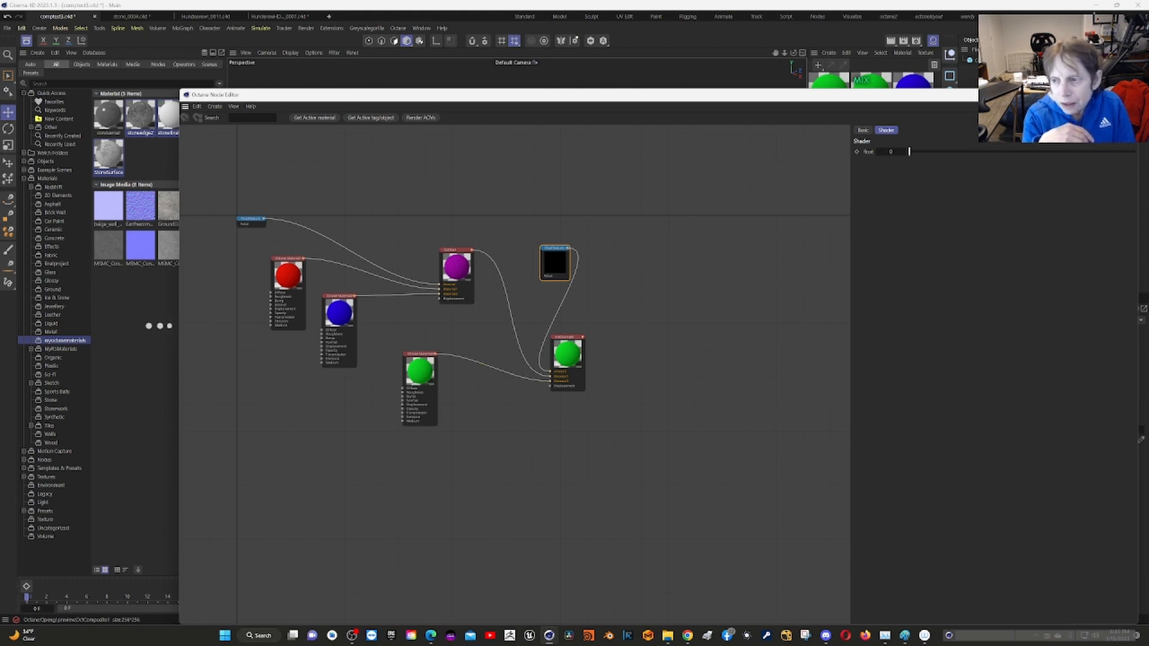
pyautogui.click(1128, 94)
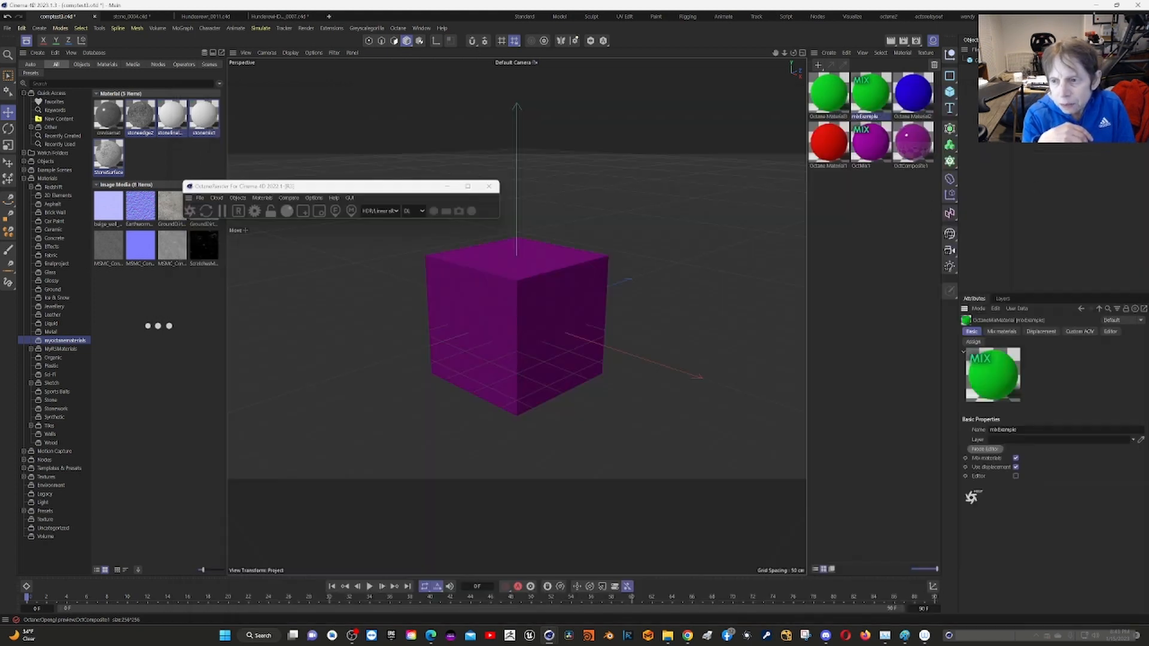
# Select the OctComposite1 material, then switch to the stone_0004 scene to view the carved stone relief
pyautogui.click(914, 160)
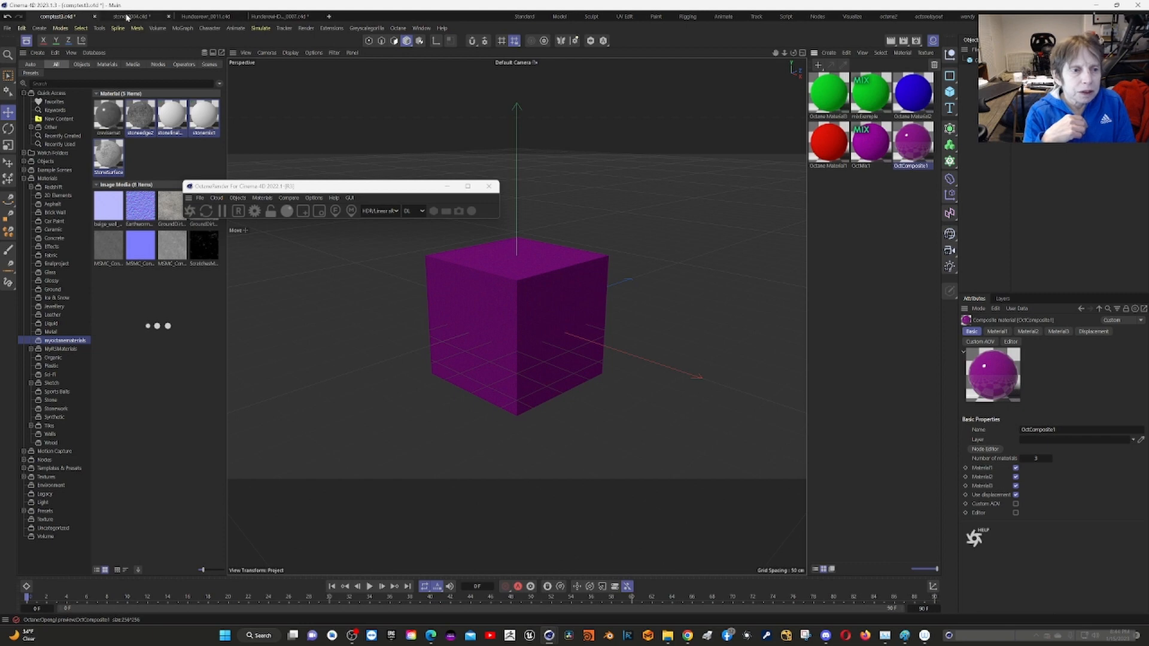
pyautogui.click(127, 18)
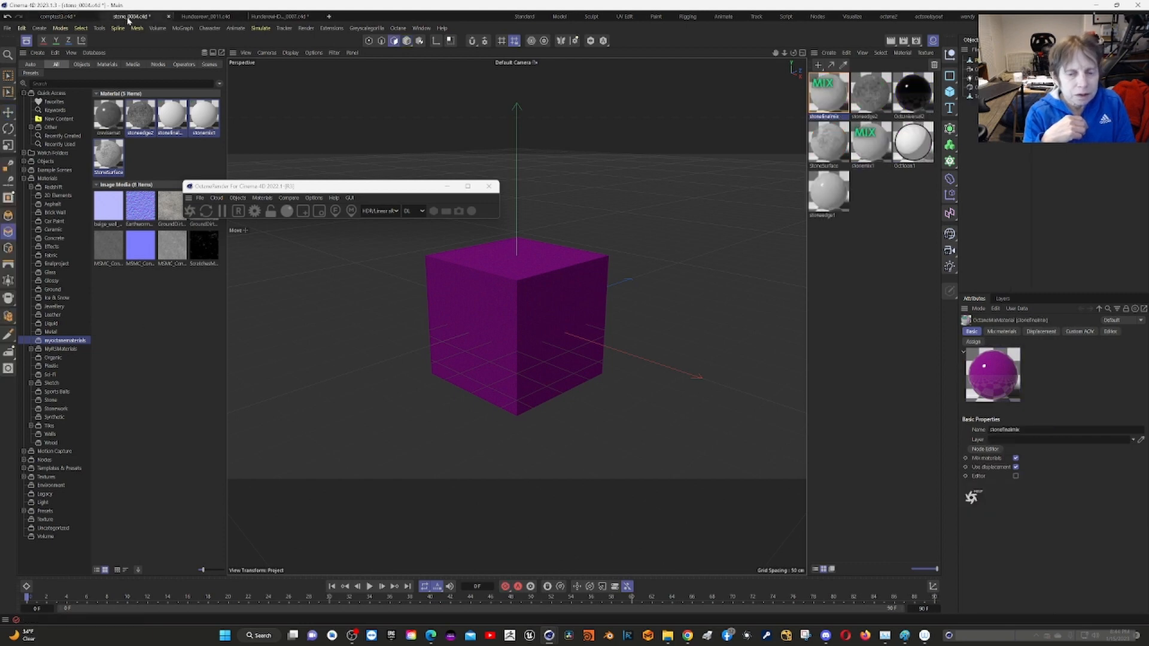
pyautogui.click(146, 28)
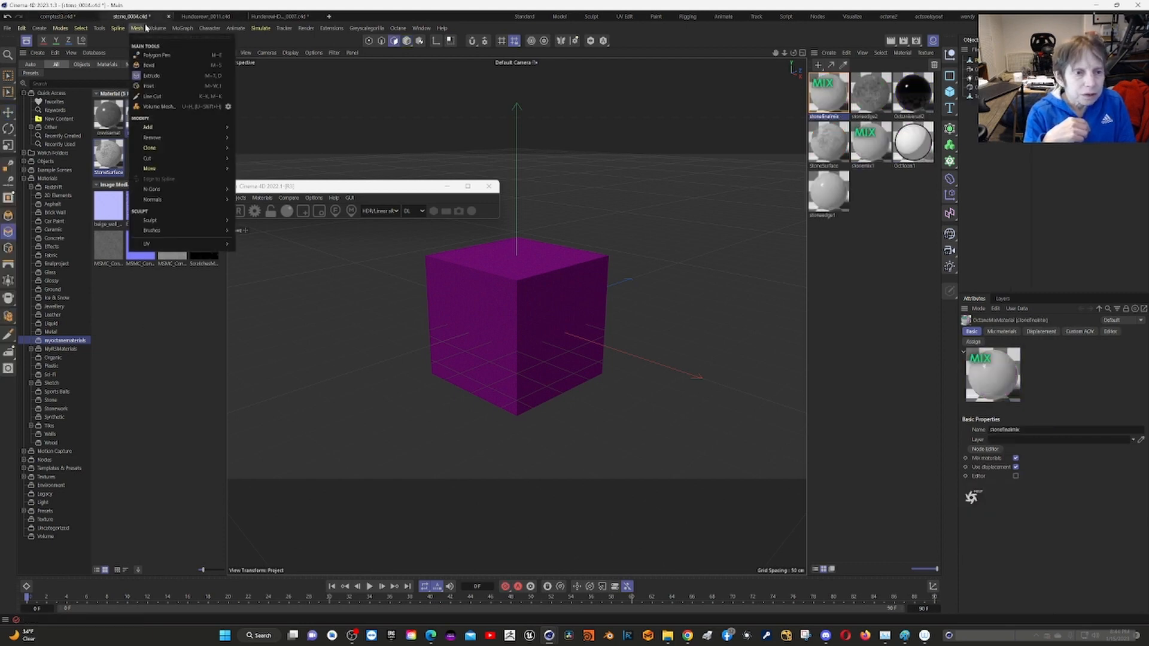
pyautogui.click(127, 20)
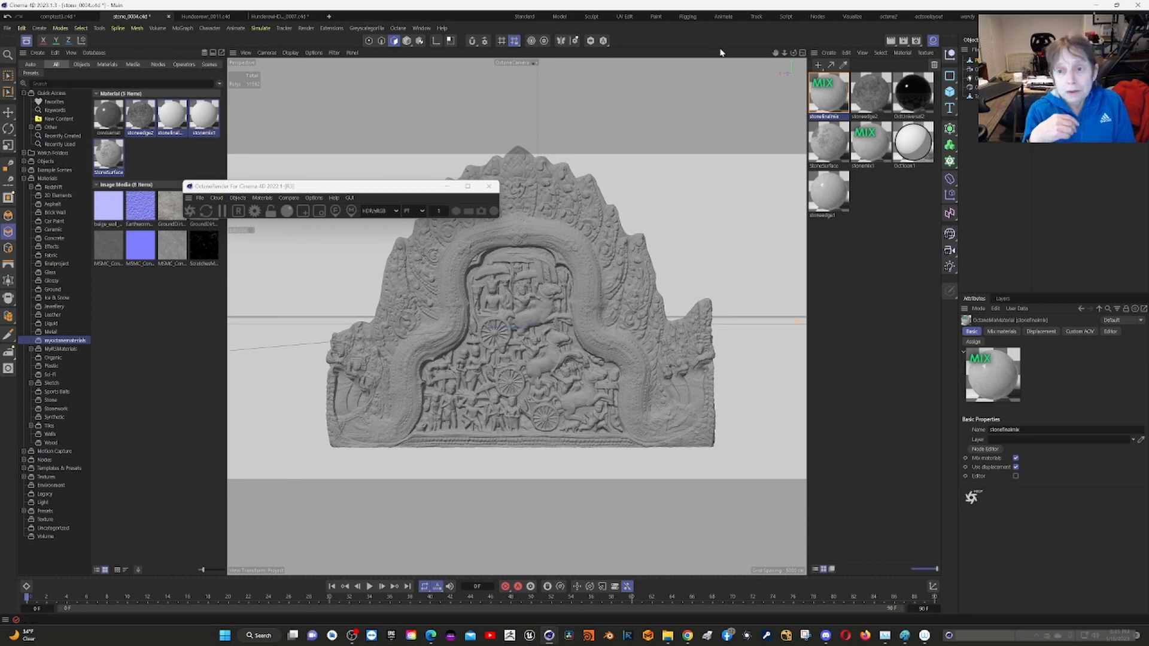
# Return to the purple cube scene and examine OctComposite1's Material1 settings and its node graph with the shared FloatTexture connections
pyautogui.click(64, 18)
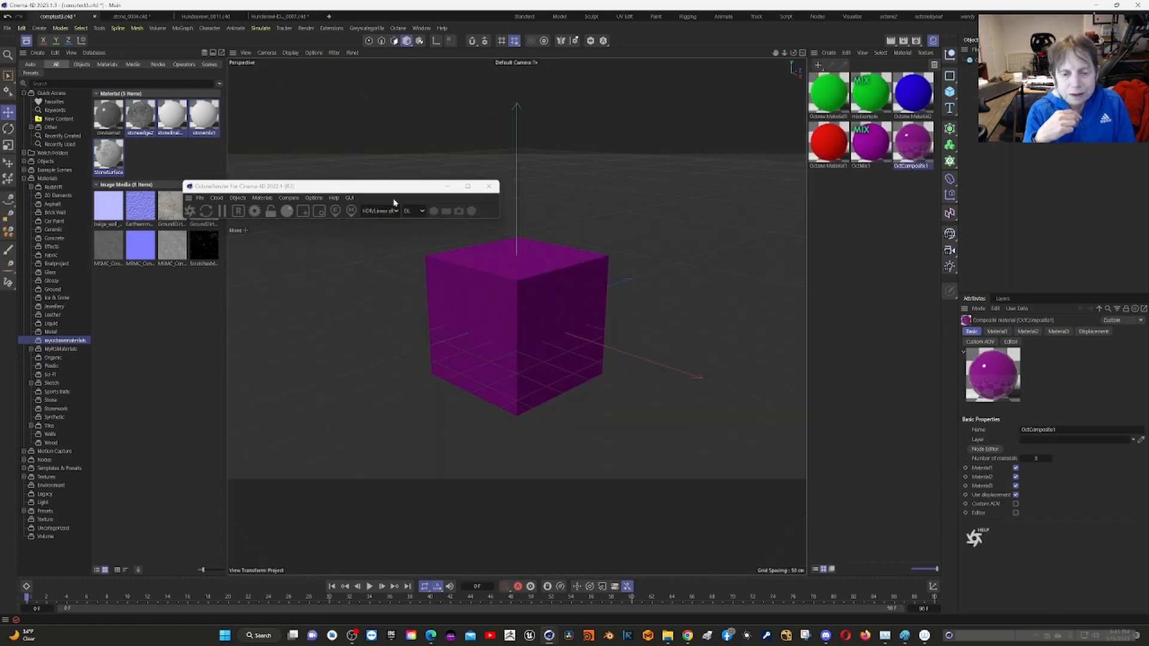
pyautogui.click(922, 143)
pyautogui.doubleClick(922, 144)
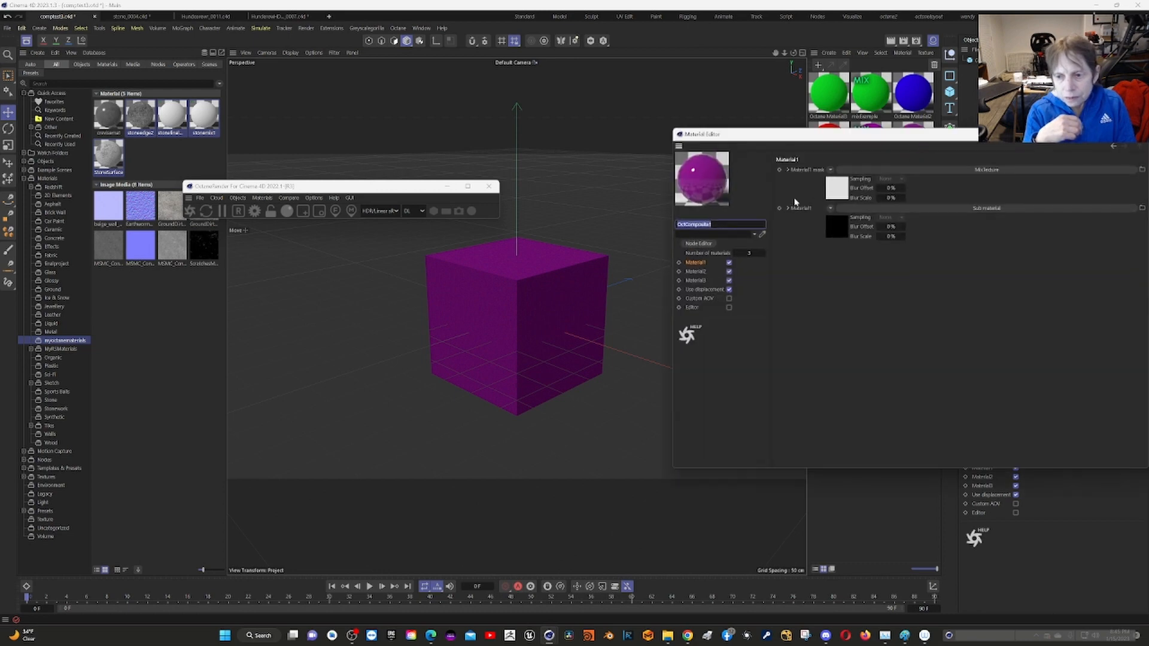
pyautogui.click(1138, 134)
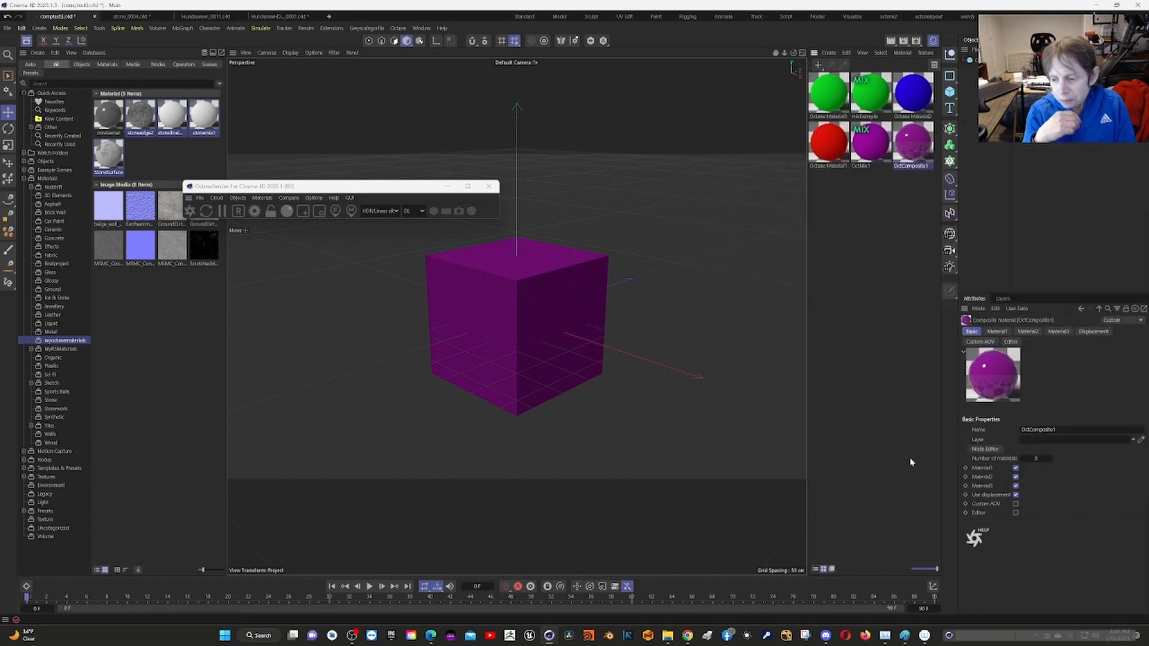
pyautogui.click(990, 449)
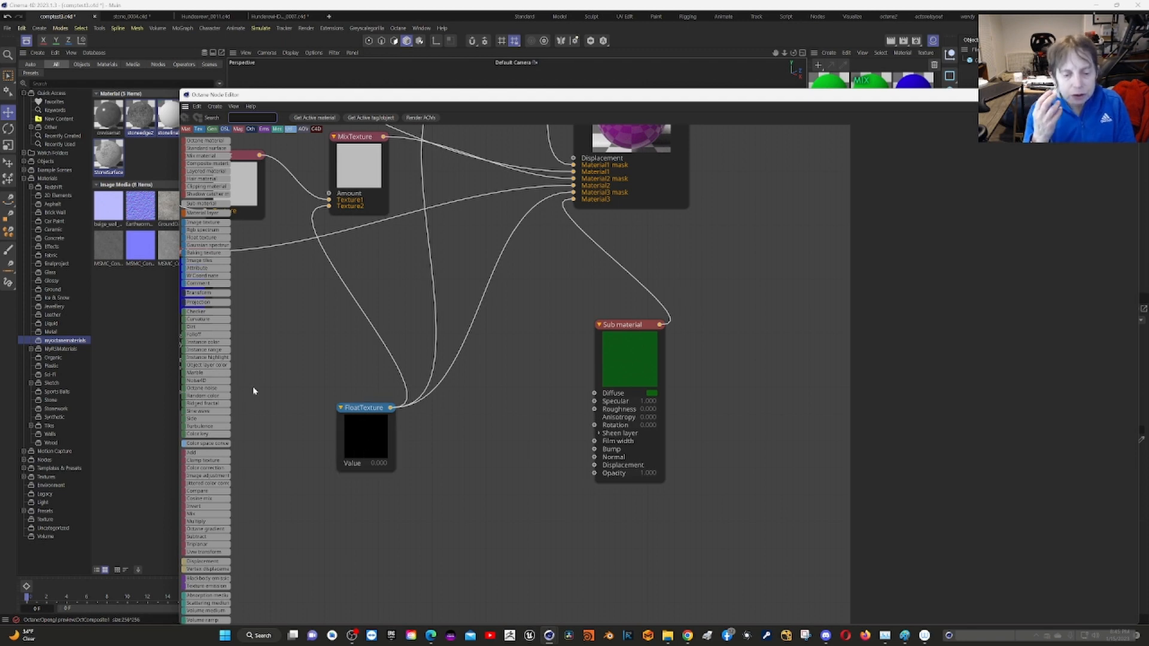
pyautogui.click(353, 299)
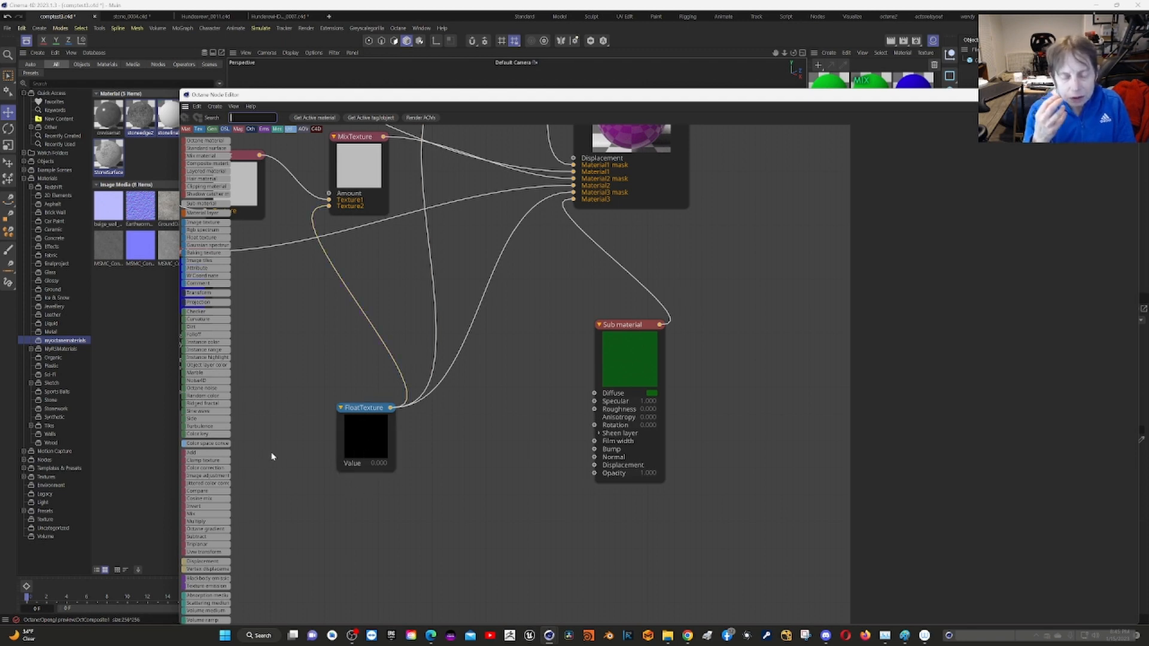
pyautogui.click(510, 369)
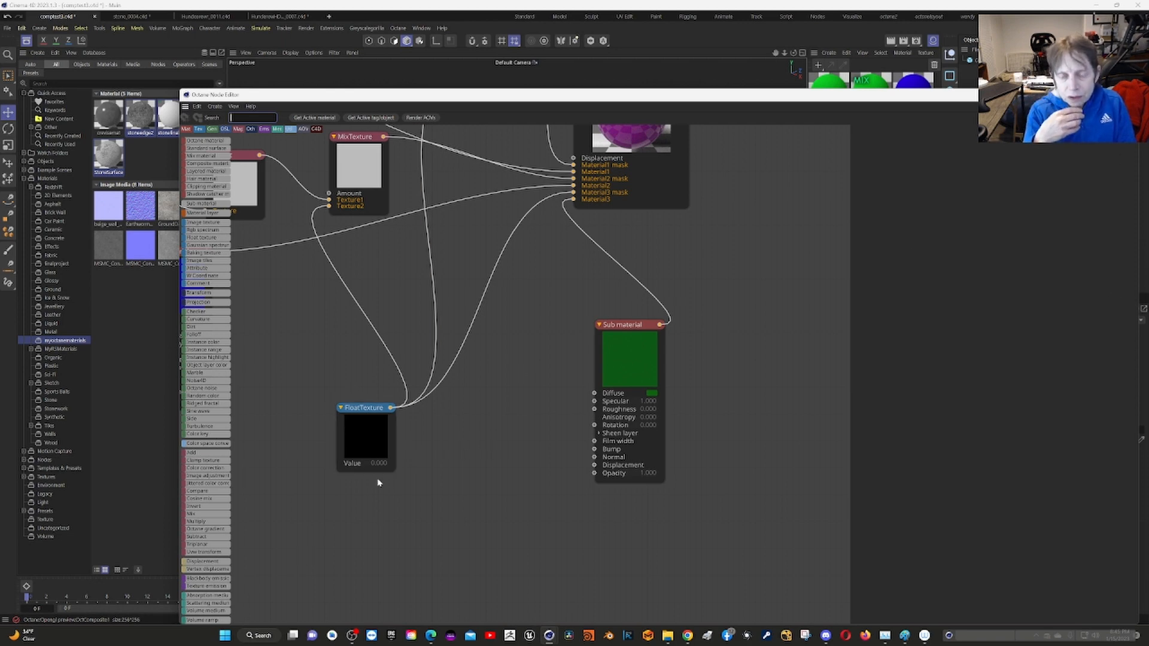
pyautogui.click(1129, 94)
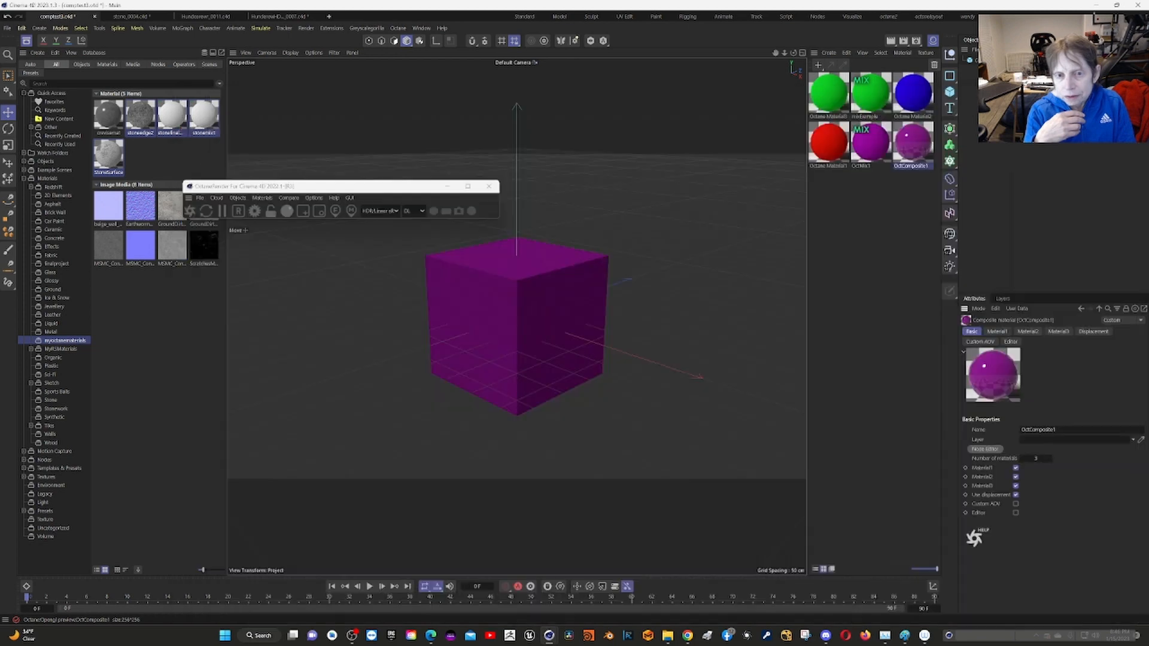
# Switch to the dog statue scene, open the marble material's node graph and solo the ImageTexture feeding the ColorCorrection node
pyautogui.click(273, 16)
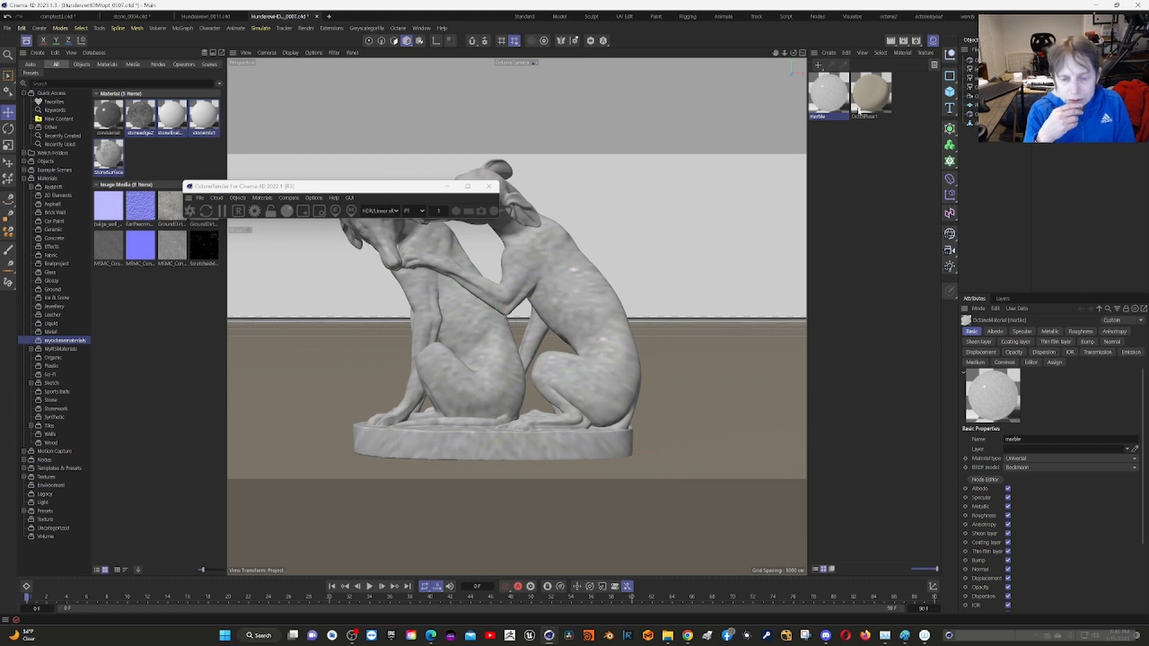
pyautogui.click(985, 480)
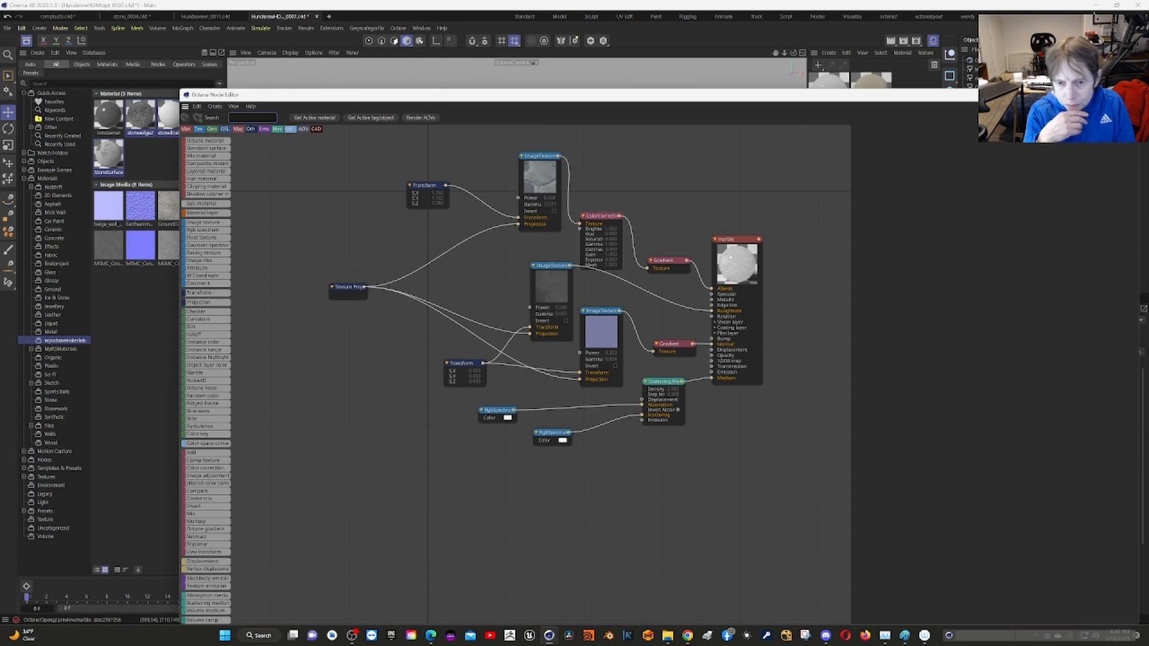
pyautogui.click(545, 178)
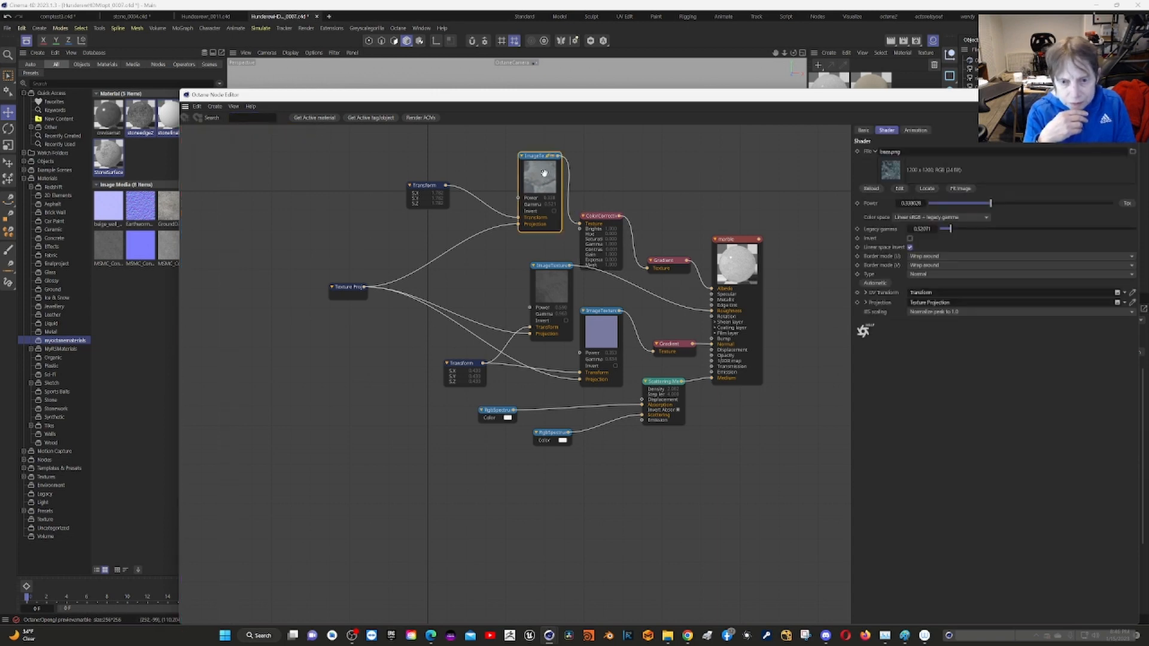
pyautogui.rightClick(543, 173)
pyautogui.click(565, 194)
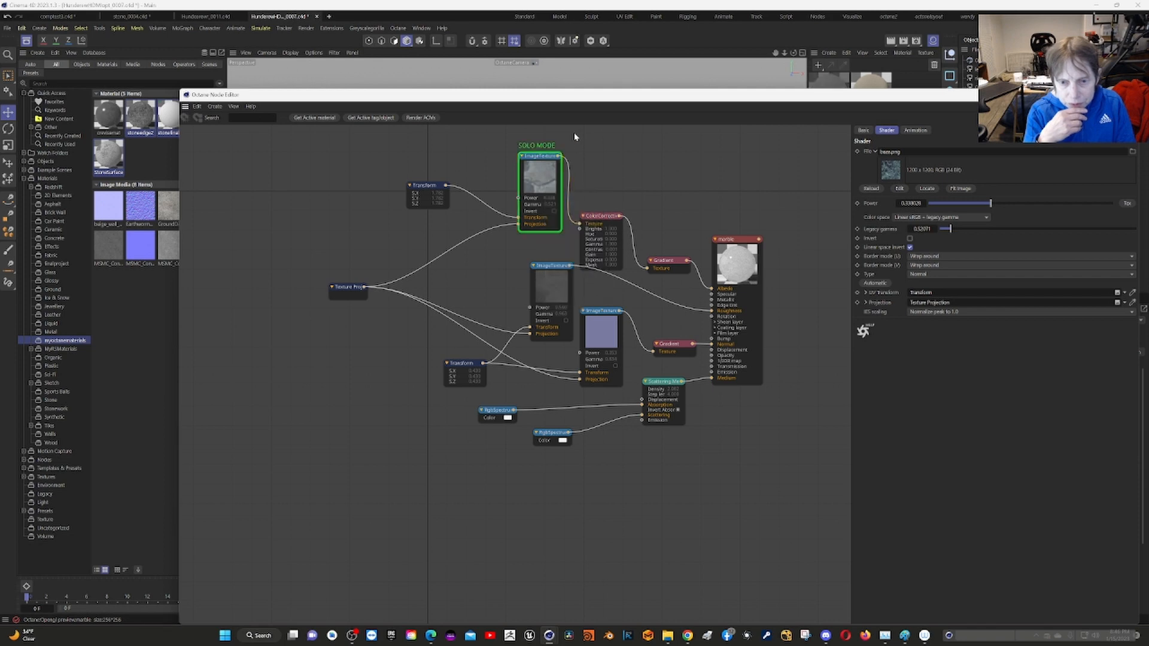
# Start a live render of the dog statue and arrange the Live Viewer beside the node editor
pyautogui.moveTo(567, 96)
pyautogui.mouseDown()
pyautogui.moveTo(568, 432)
pyautogui.moveTo(567, 158)
pyautogui.moveTo(605, 95)
pyautogui.moveTo(576, 96)
pyautogui.mouseUp()
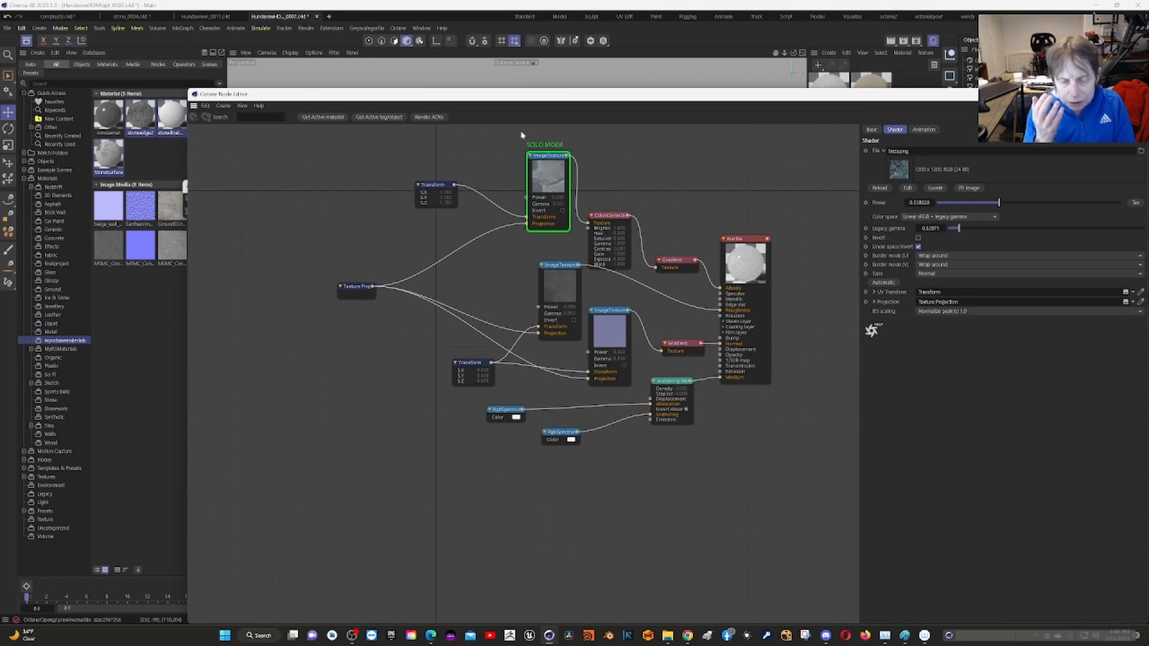
pyautogui.moveTo(502, 94); pyautogui.dragTo(762, 149)
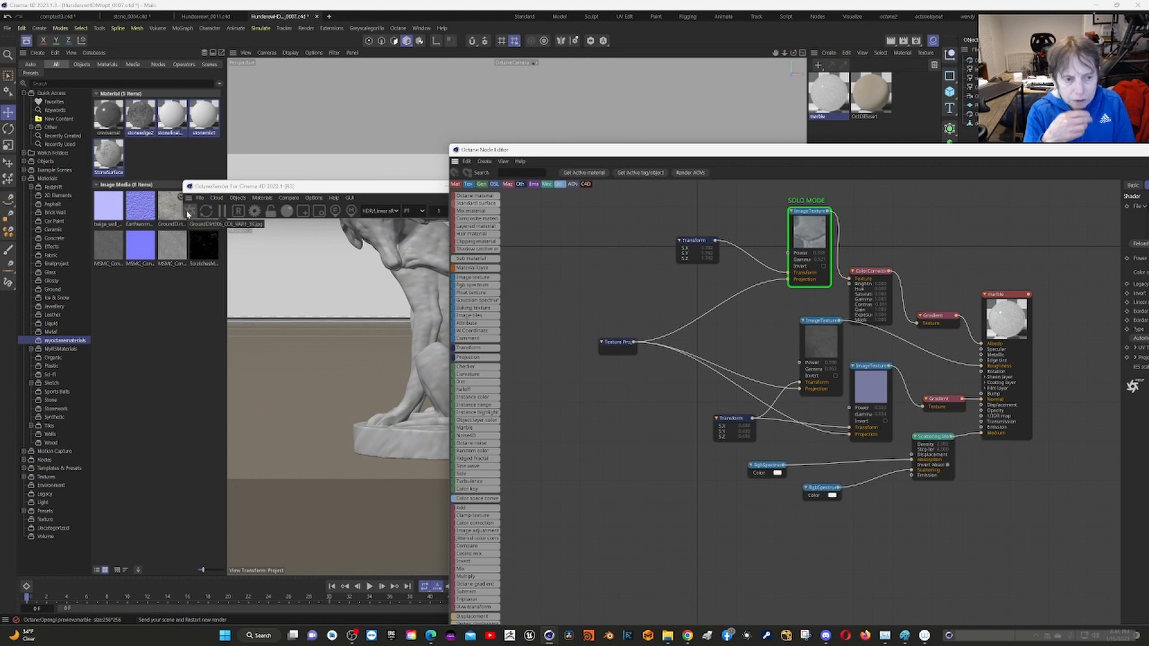
pyautogui.click(187, 214)
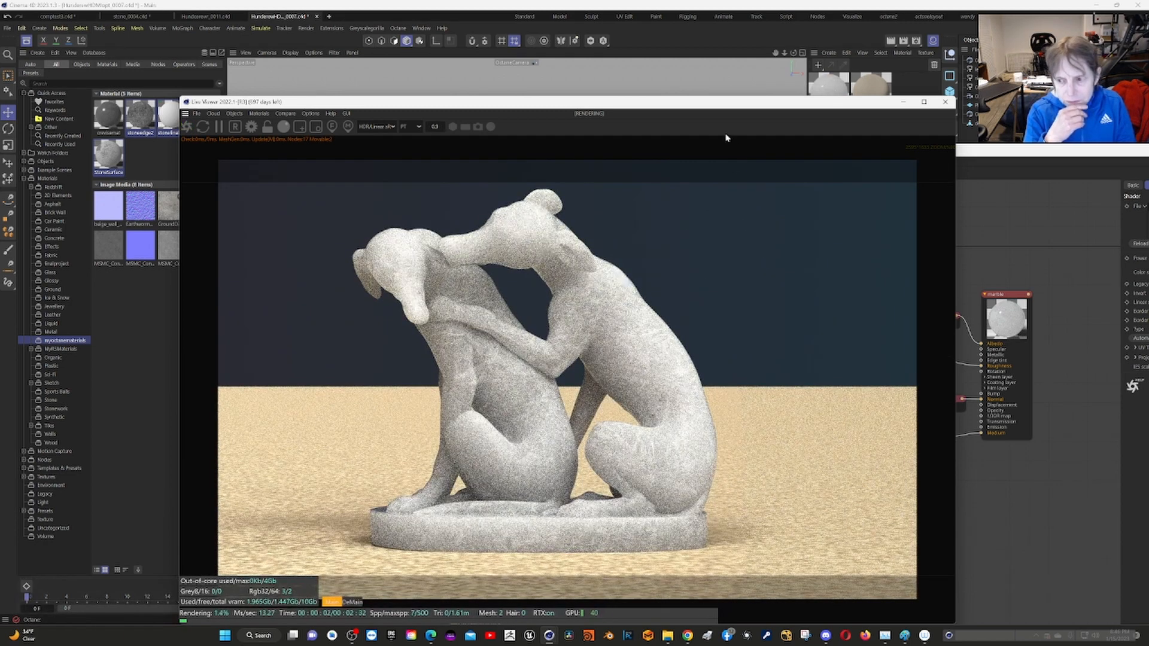
pyautogui.moveTo(682, 107); pyautogui.dragTo(452, 115)
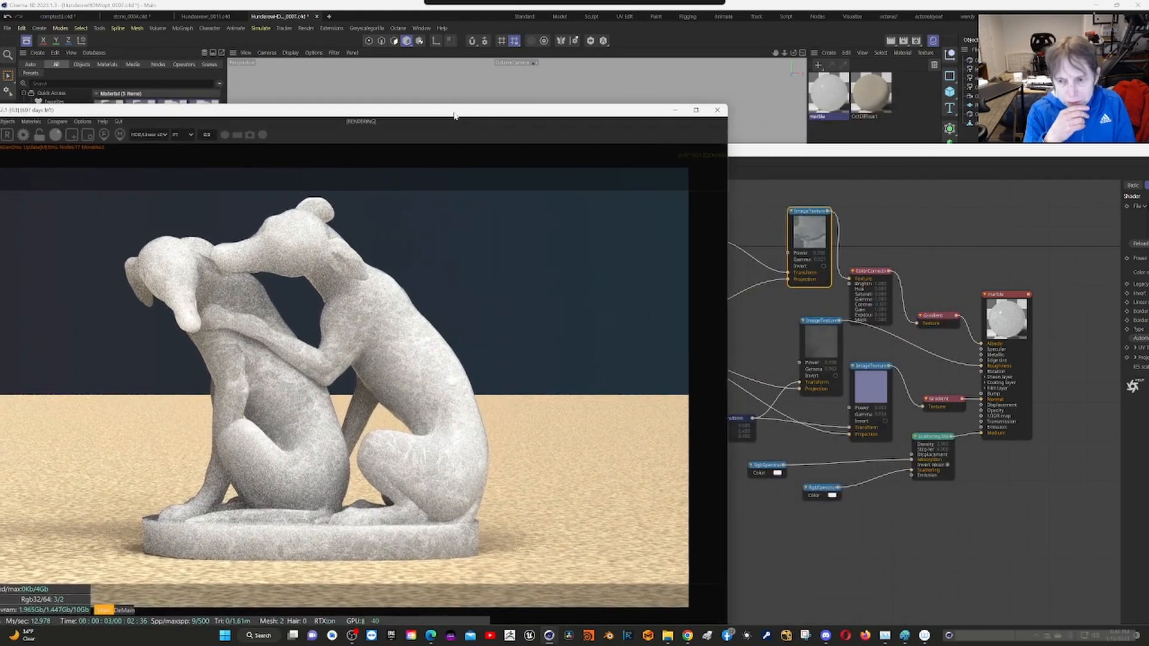
# Solo the ImageTexture feeding the ColorCorrection node to inspect it on the rendered statue, and turn solo off
pyautogui.click(797, 222)
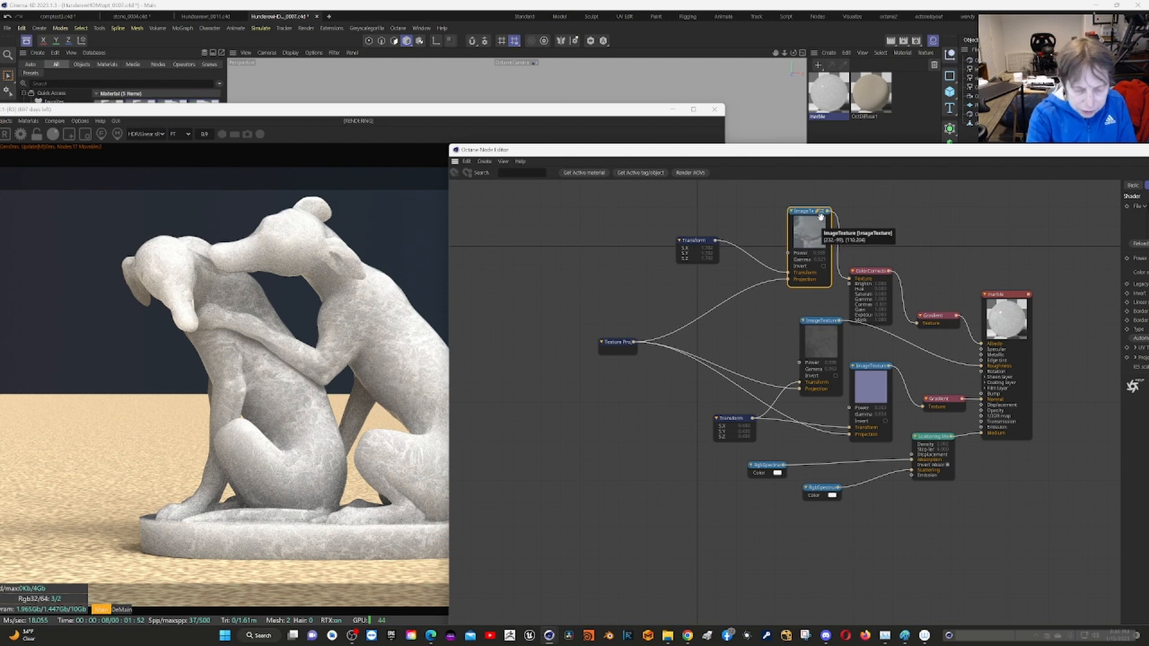
pyautogui.click(809, 225)
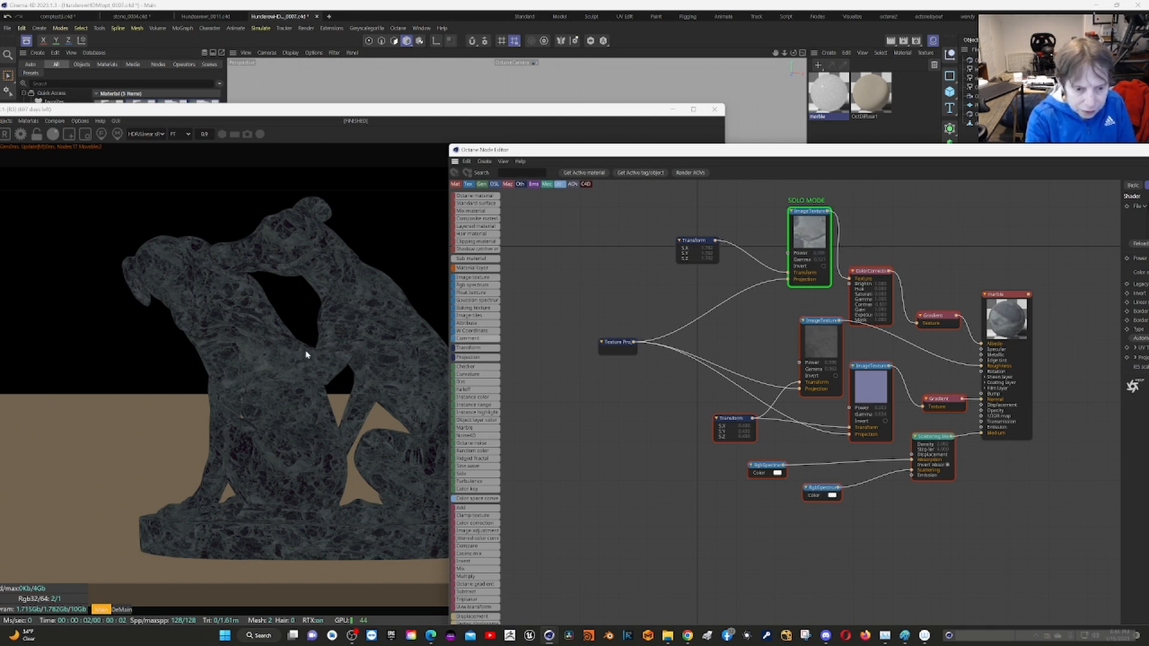
pyautogui.click(804, 233)
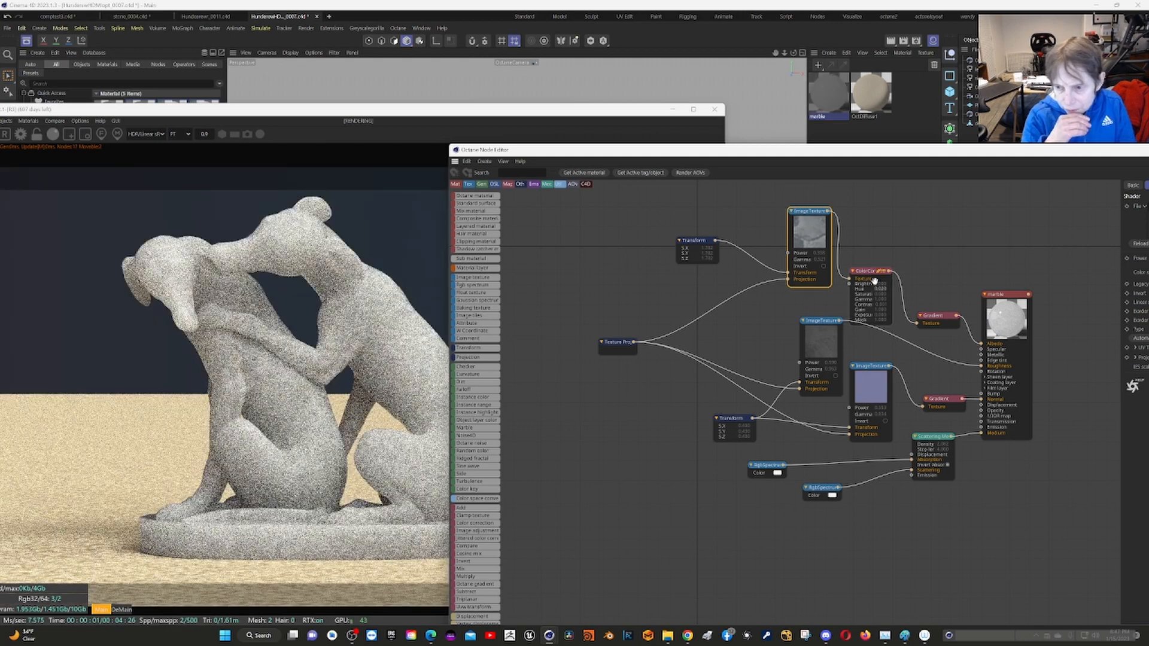
# Solo the ColorCorrection node to inspect its output on the rendered statue, and return to the full material
pyautogui.click(873, 276)
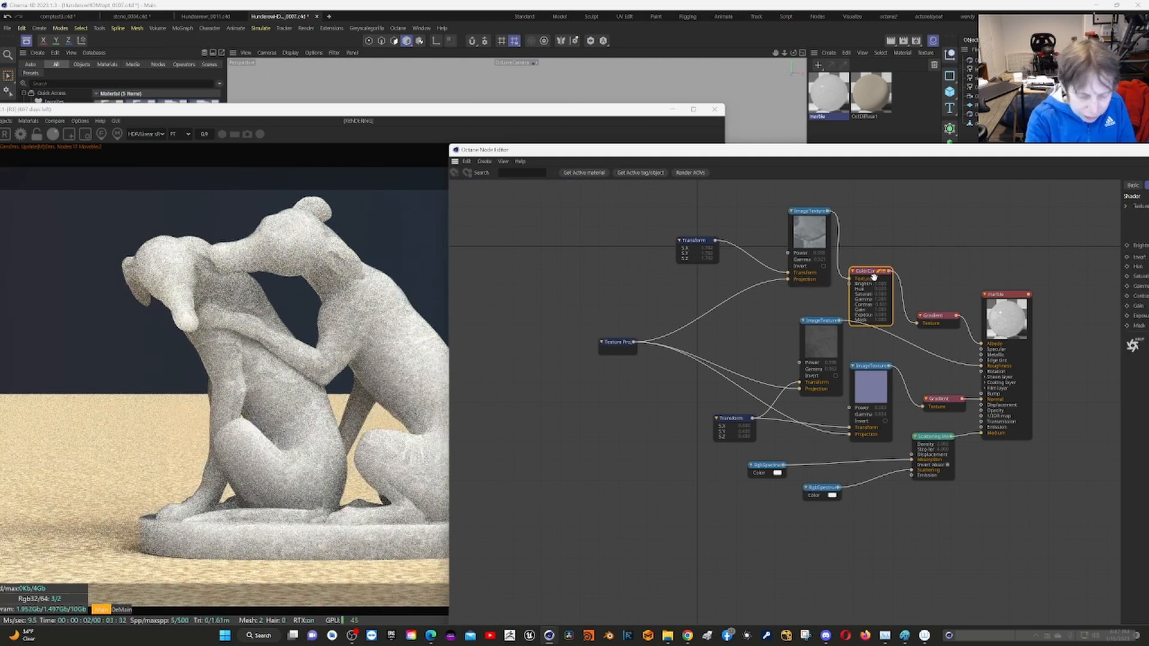
pyautogui.click(873, 276)
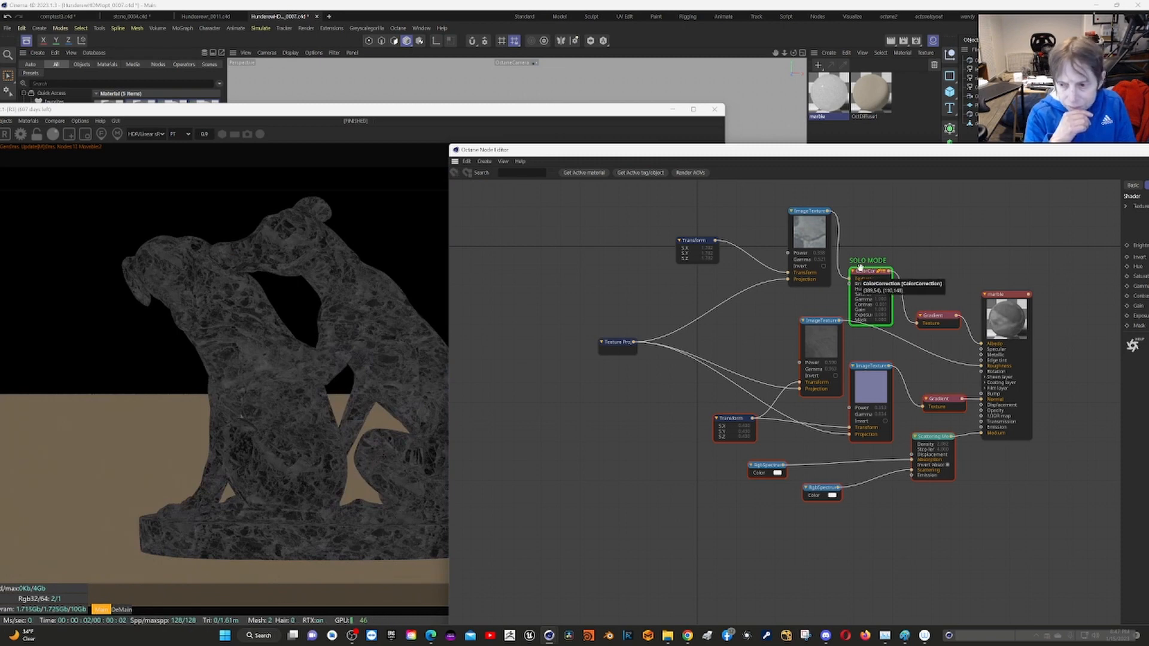
pyautogui.hotkey('alt', 'q')
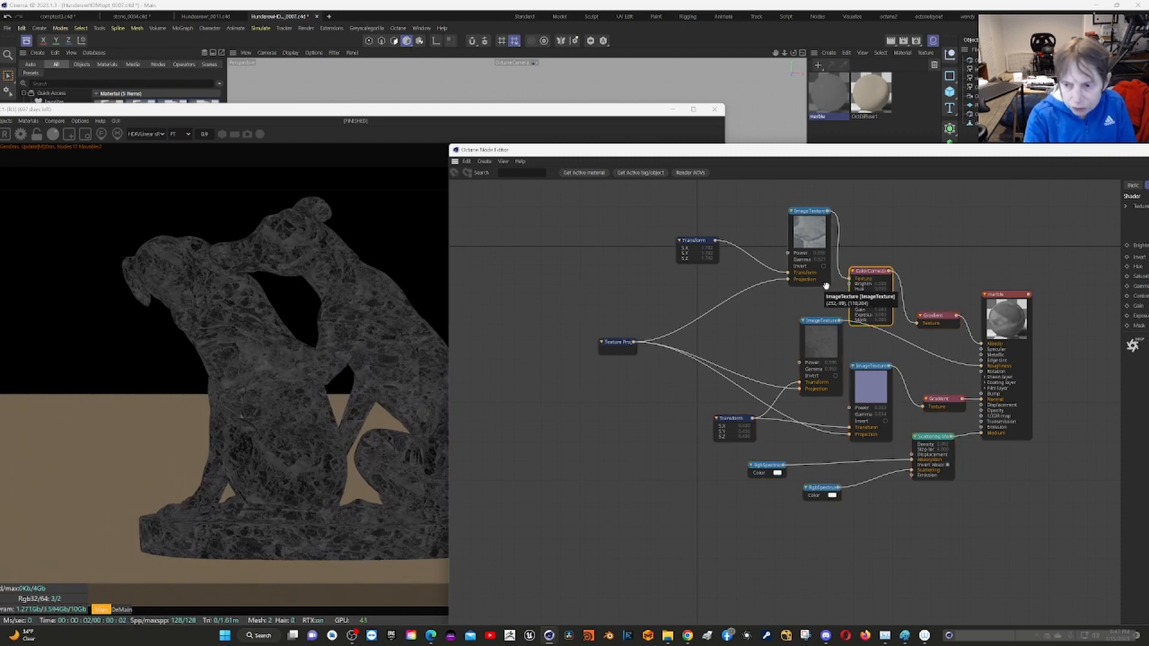
pyautogui.click(744, 350)
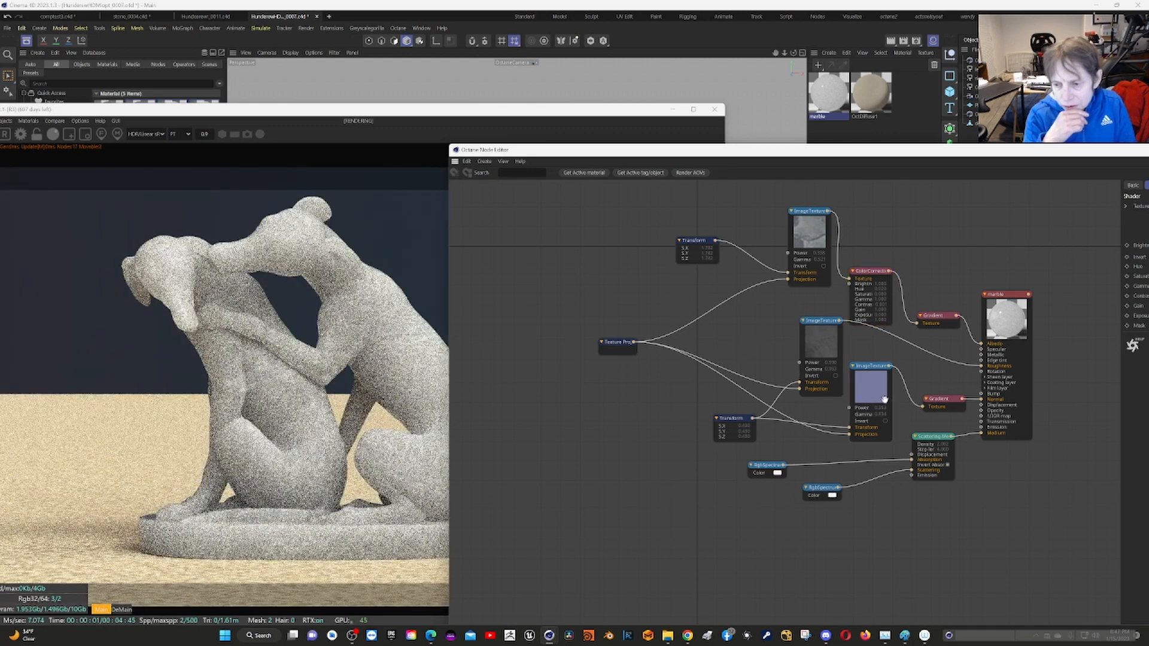
# Solo the bluish normal map ImageTexture to inspect it on the rendered statue, and turn solo off
pyautogui.click(874, 378)
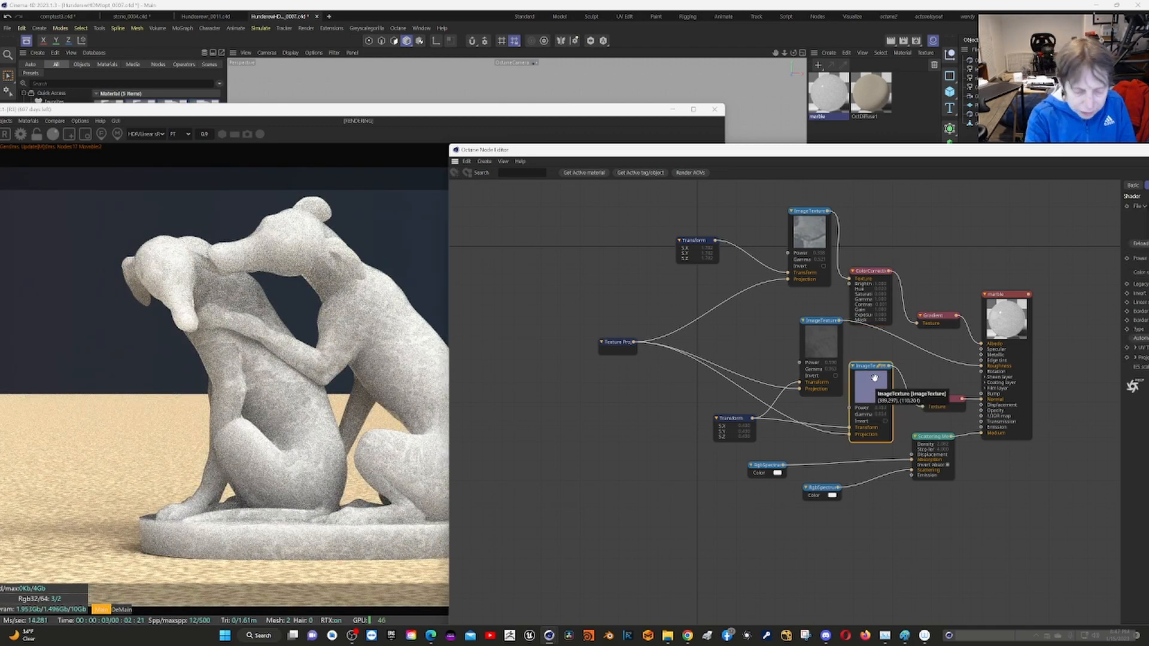
pyautogui.hotkey('alt', 'q')
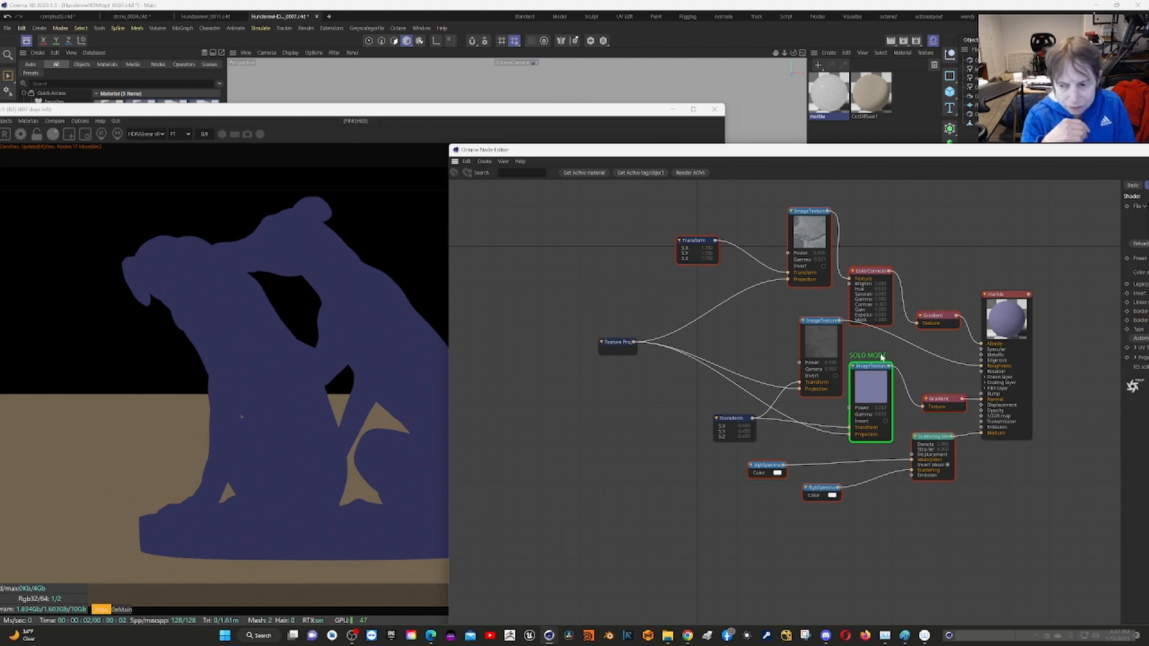
pyautogui.hotkey('alt', 'q')
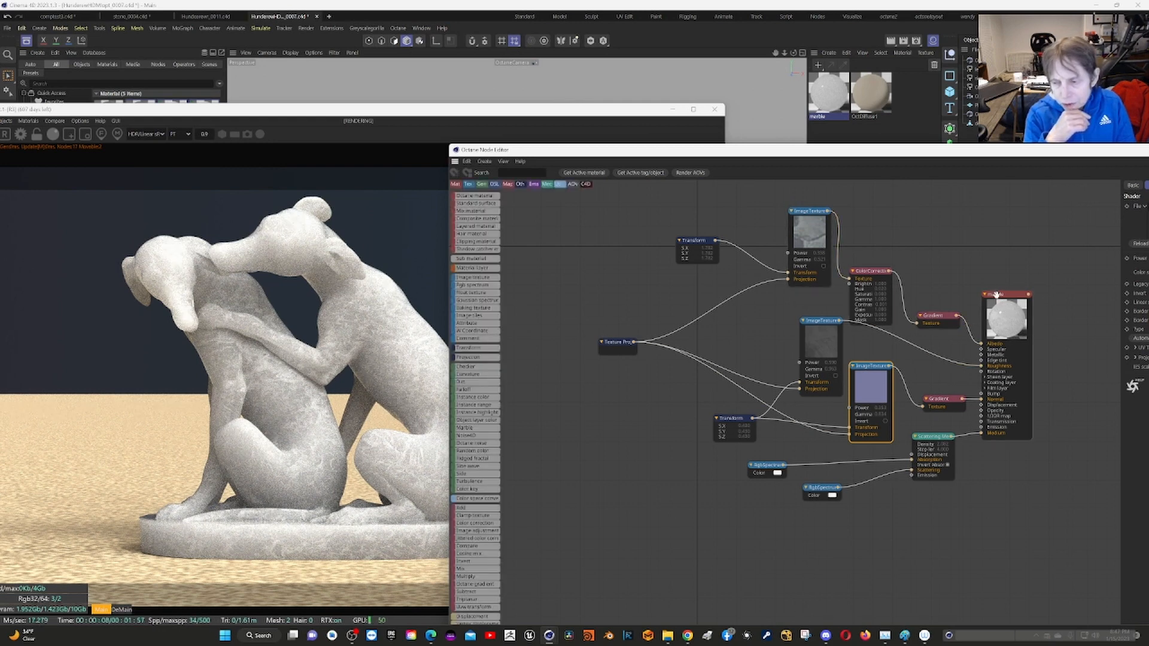
# Show the marble material node's Albedo settings, and close the node editor to view the rendered statue
pyautogui.click(1007, 311)
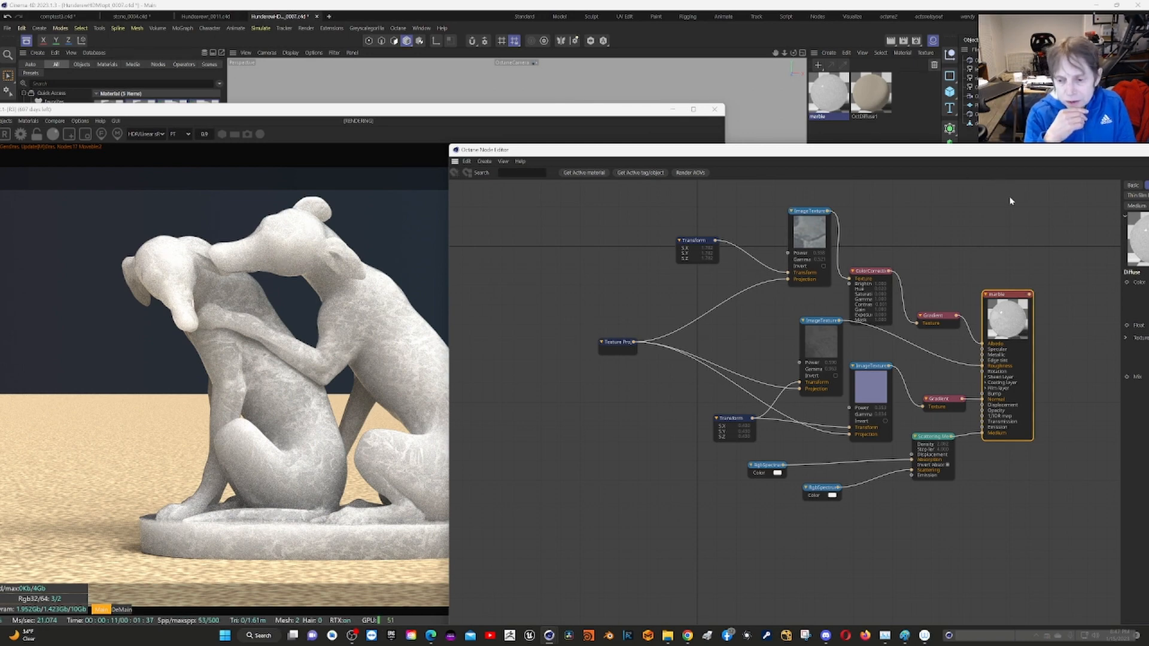
pyautogui.moveTo(1045, 155); pyautogui.dragTo(688, 72)
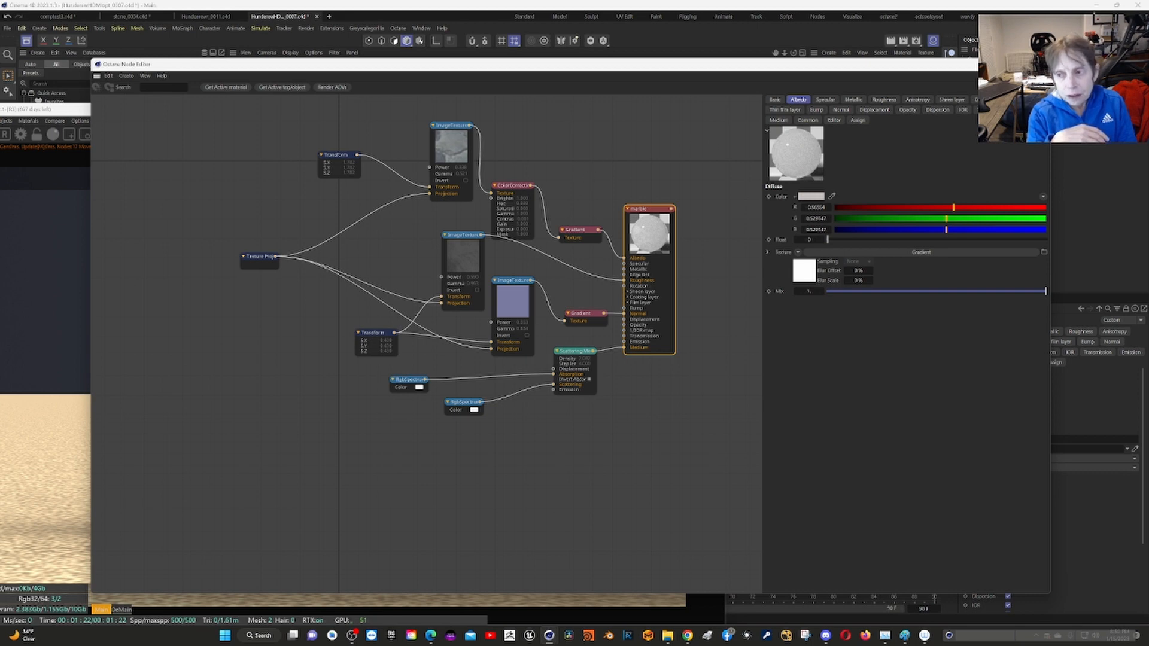
pyautogui.click(1040, 64)
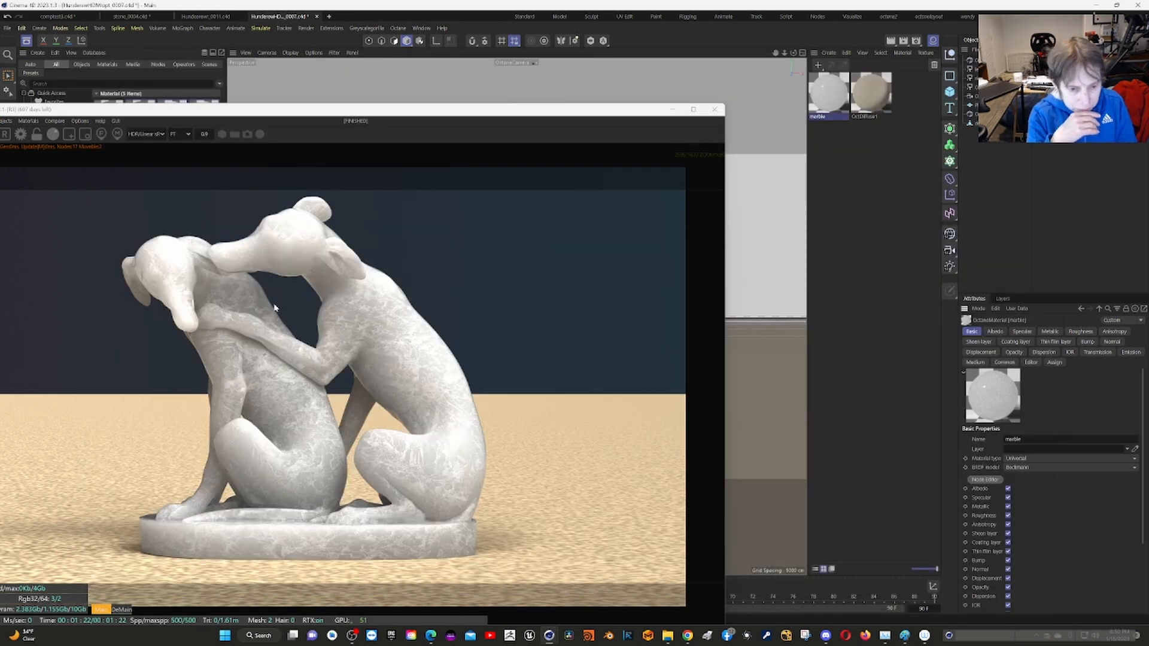